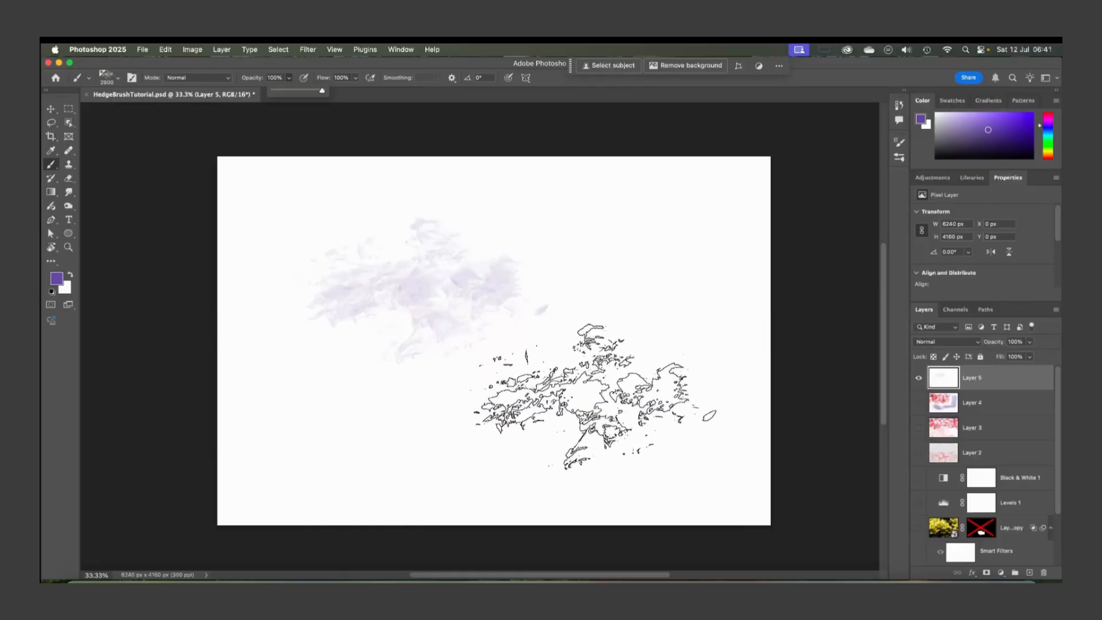
Stamp one dab of the purple hedge brush on Layer 5 near the middle of the canvas
click(595, 397)
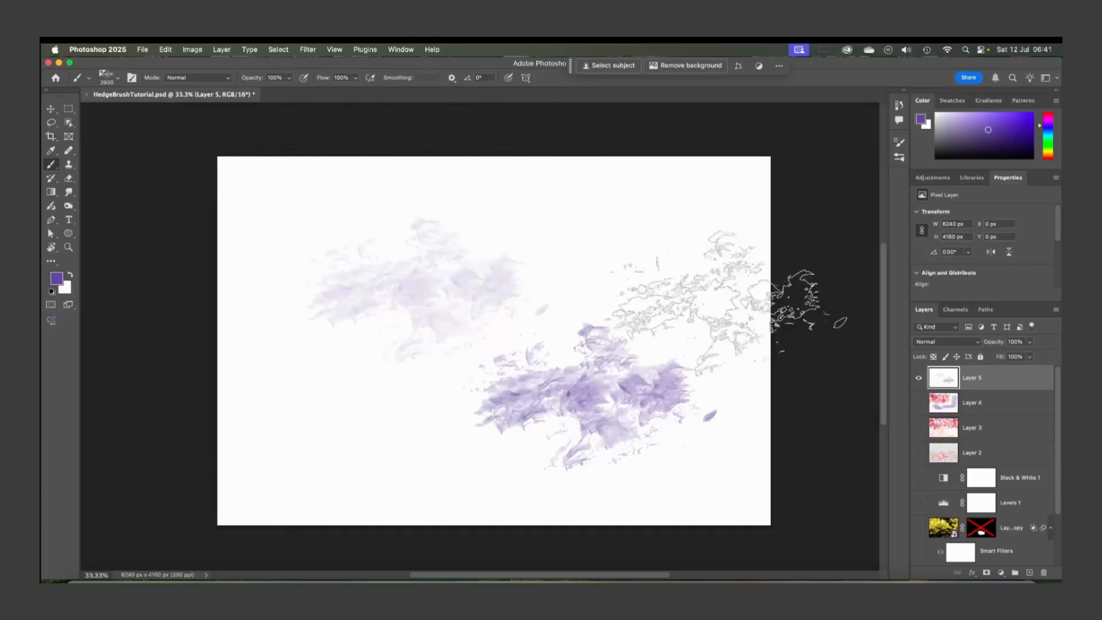
scroll(654, 298, up, 4)
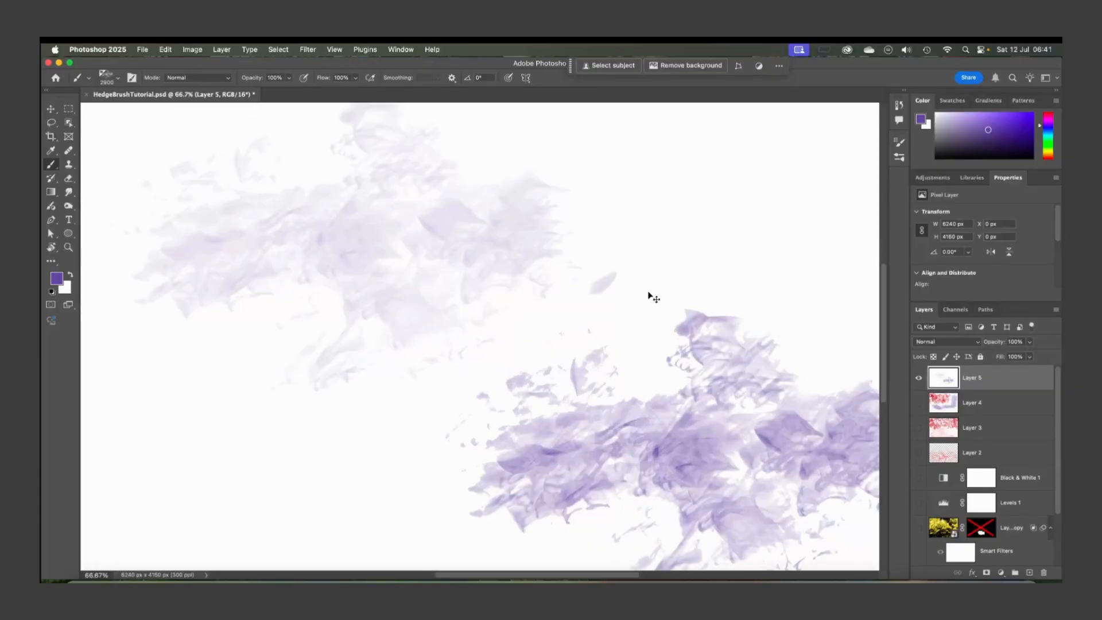
scroll(655, 284, down, 3)
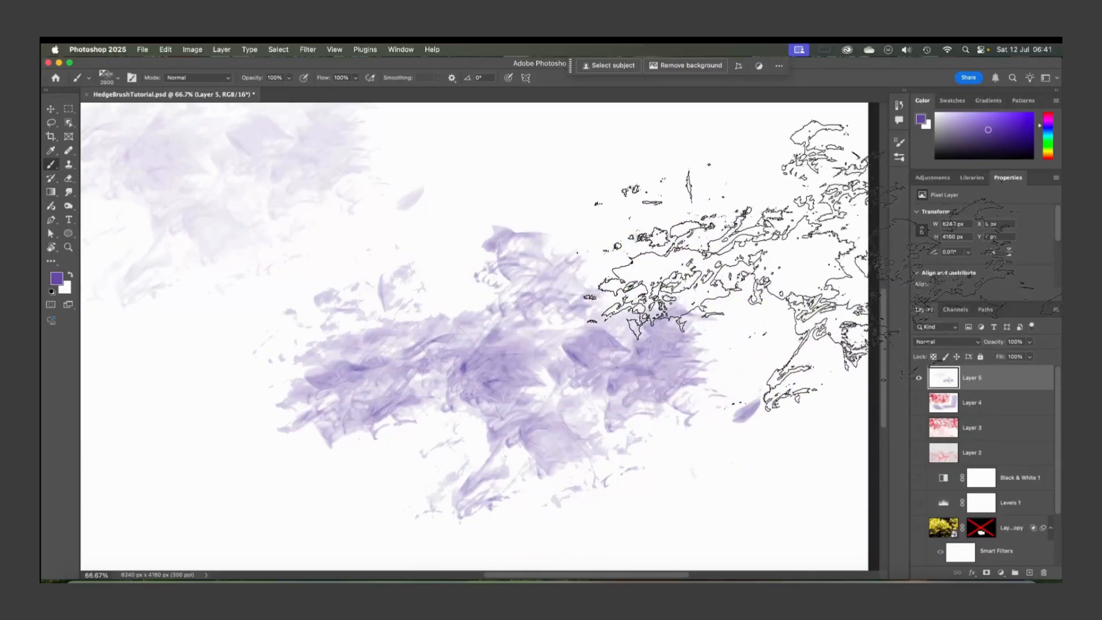
Hide Layer 5 to reveal the hedge photo layers underneath
click(919, 377)
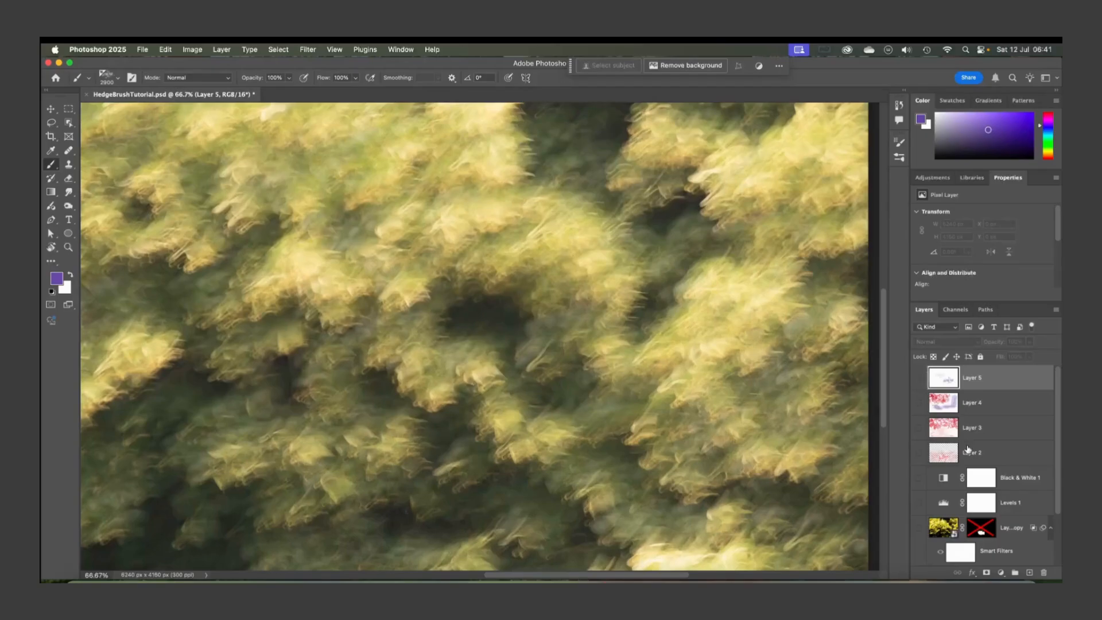
scroll(968, 449, down, 3)
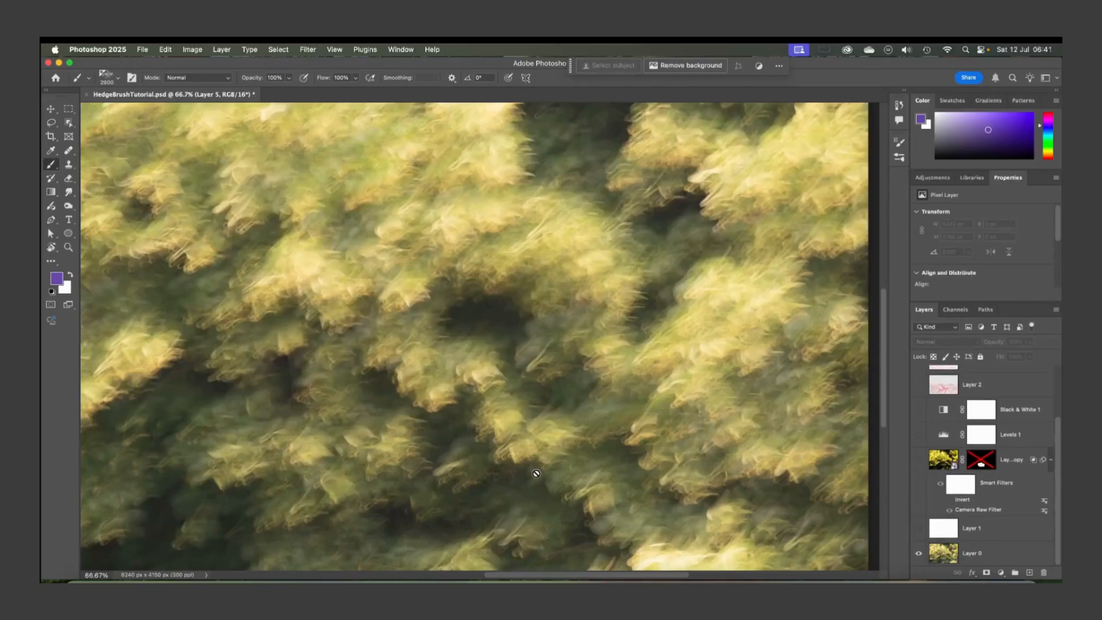
Examine the hedge photo at different zoom levels across the canvas
key(super+minus)
key(super+minus)
key(super+minus)
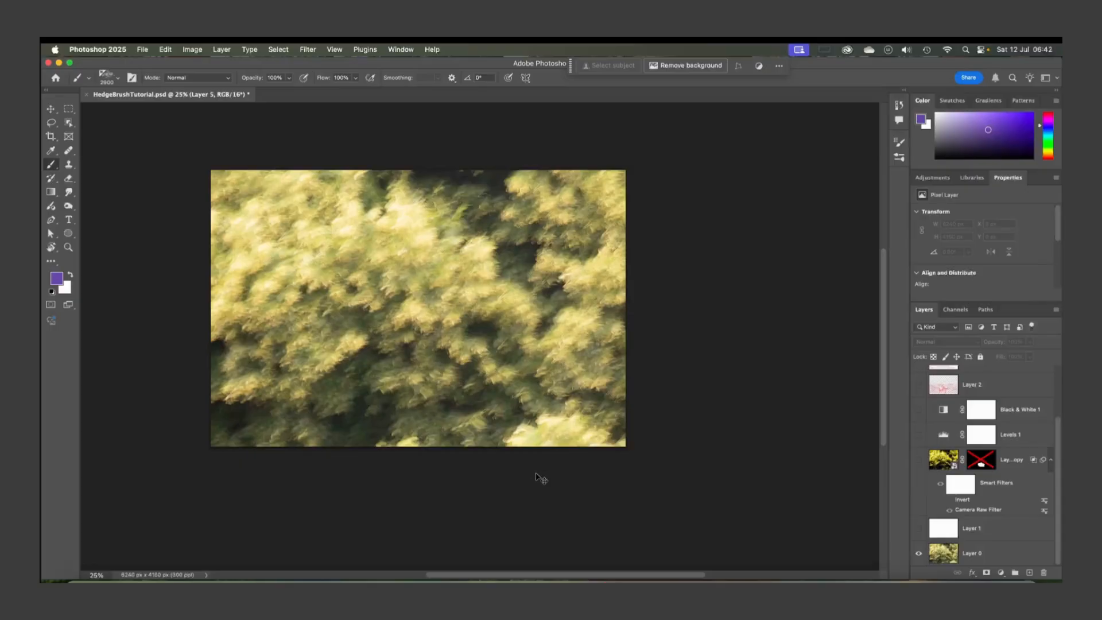
key(super+plus)
key(super+plus)
key(super+plus)
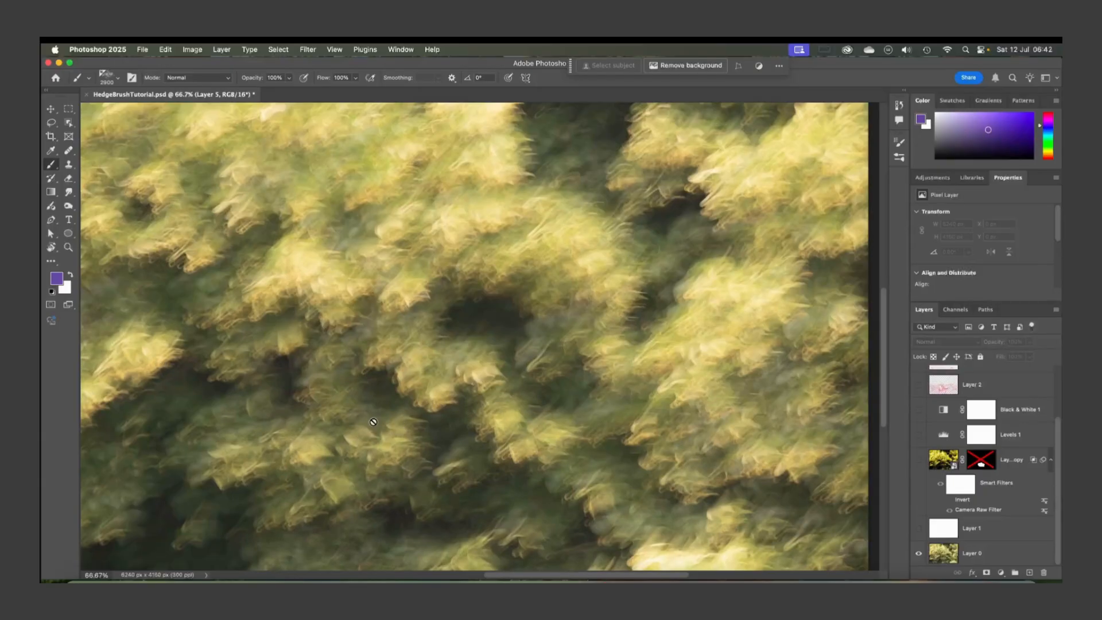
scroll(396, 487, down, 3)
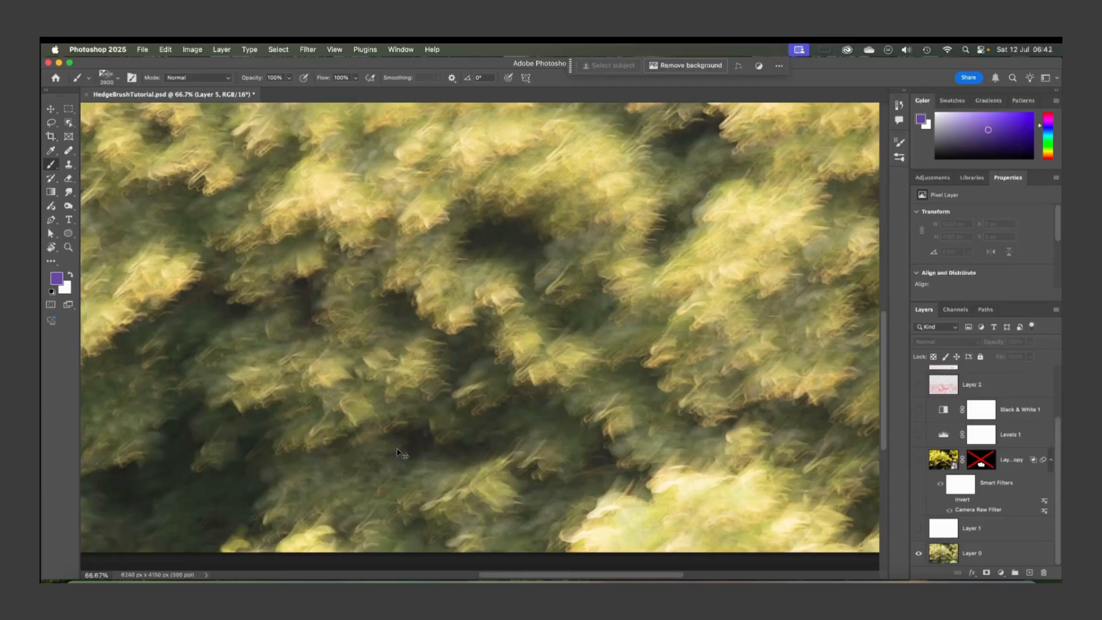
key(super+minus)
key(super+minus)
scroll(397, 449, up, 3)
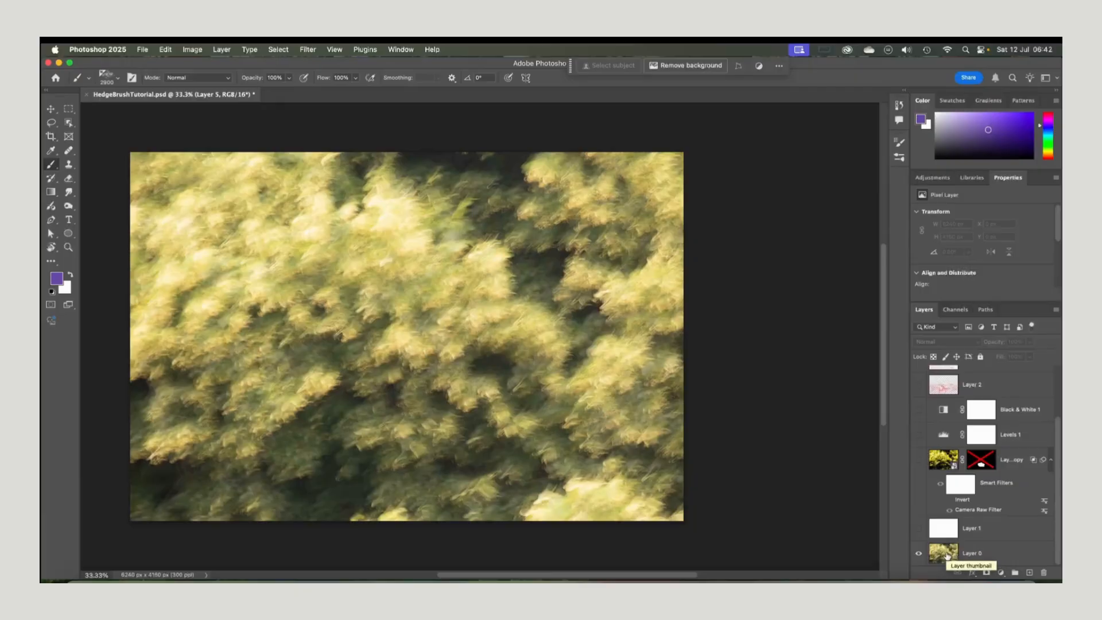
Hide Layer 0 and show the Layer 0 copy smart object with its smart filters
click(919, 554)
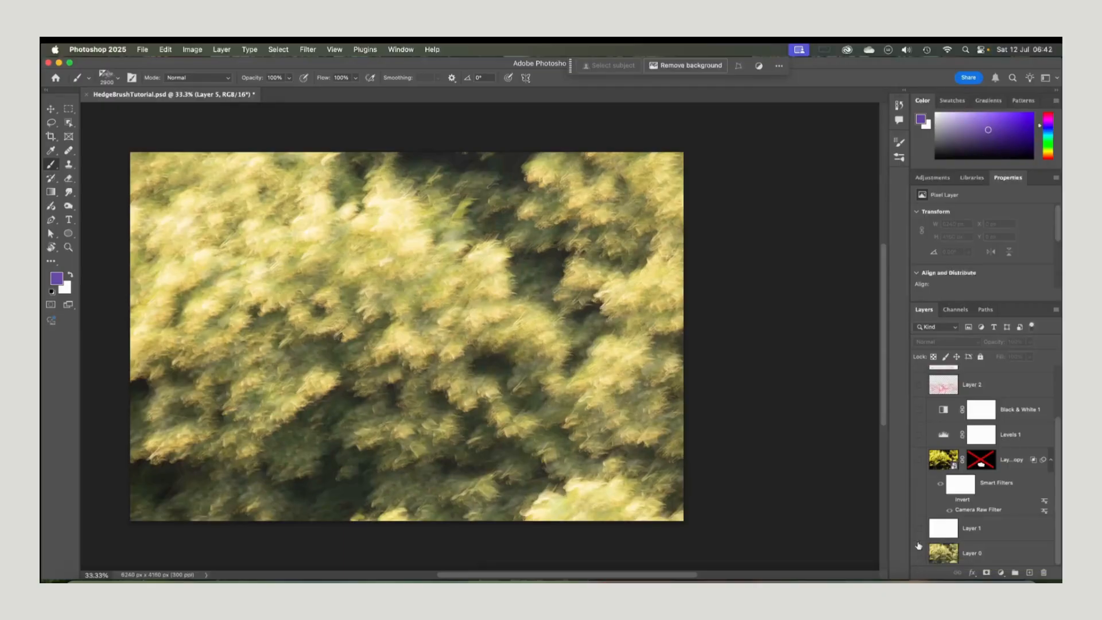
click(919, 460)
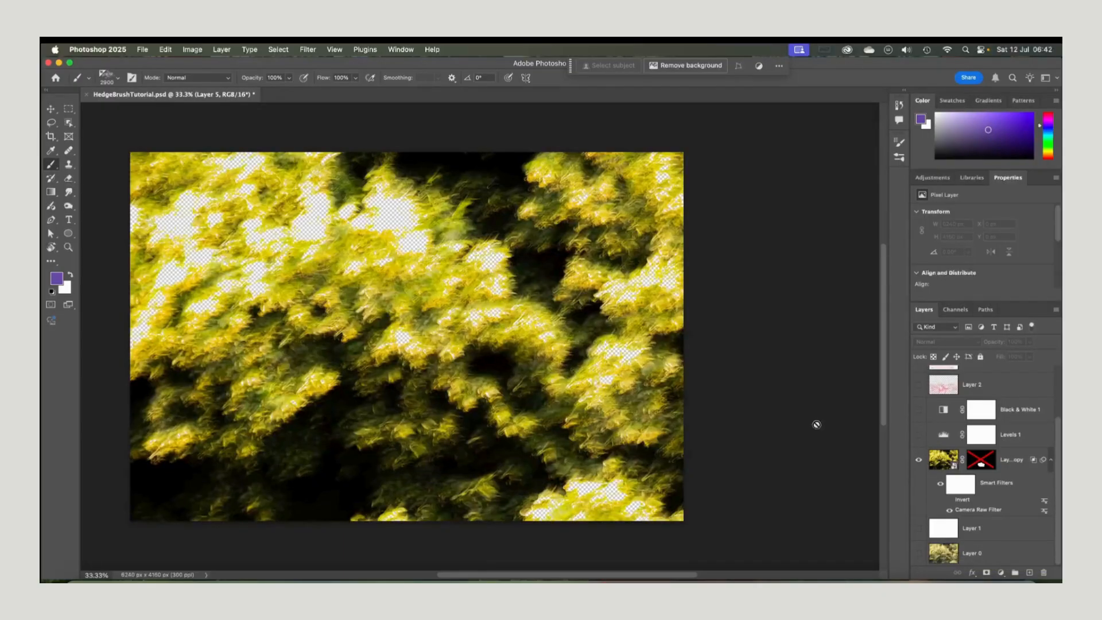
click(985, 510)
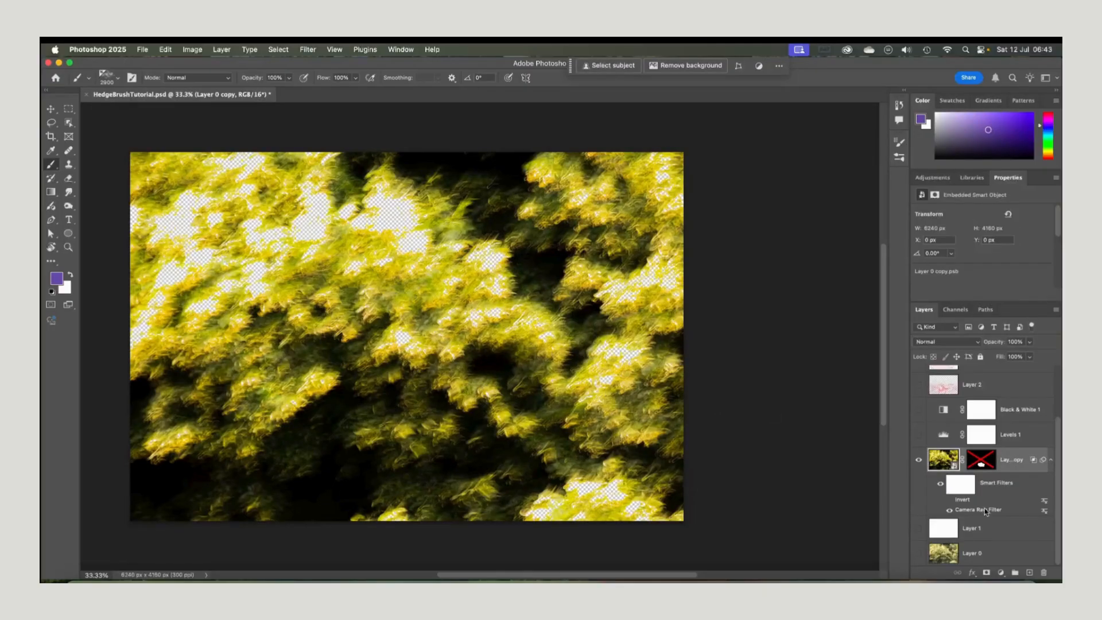
Open the Camera Raw Filter settings of Layer 0 copy, review the Effects section, and cancel
double_click(983, 508)
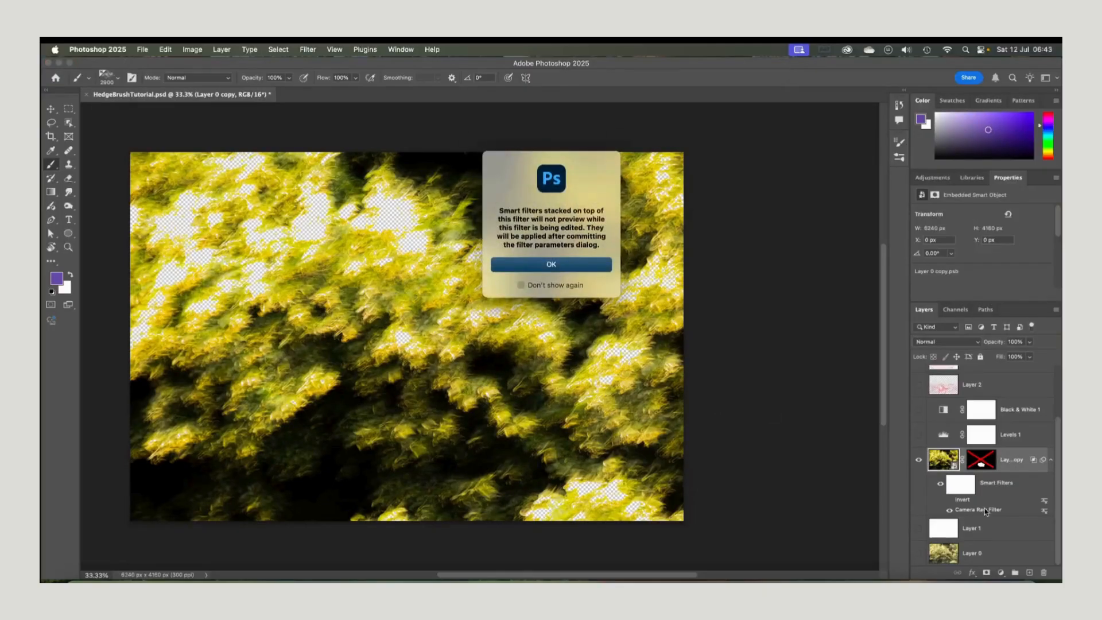
click(550, 265)
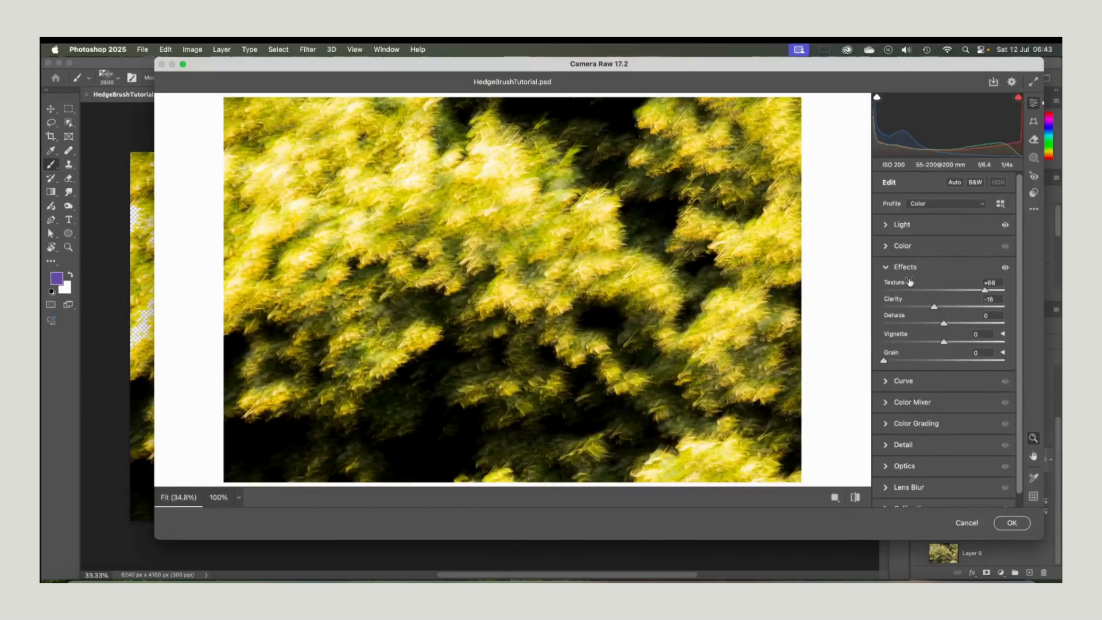
click(902, 226)
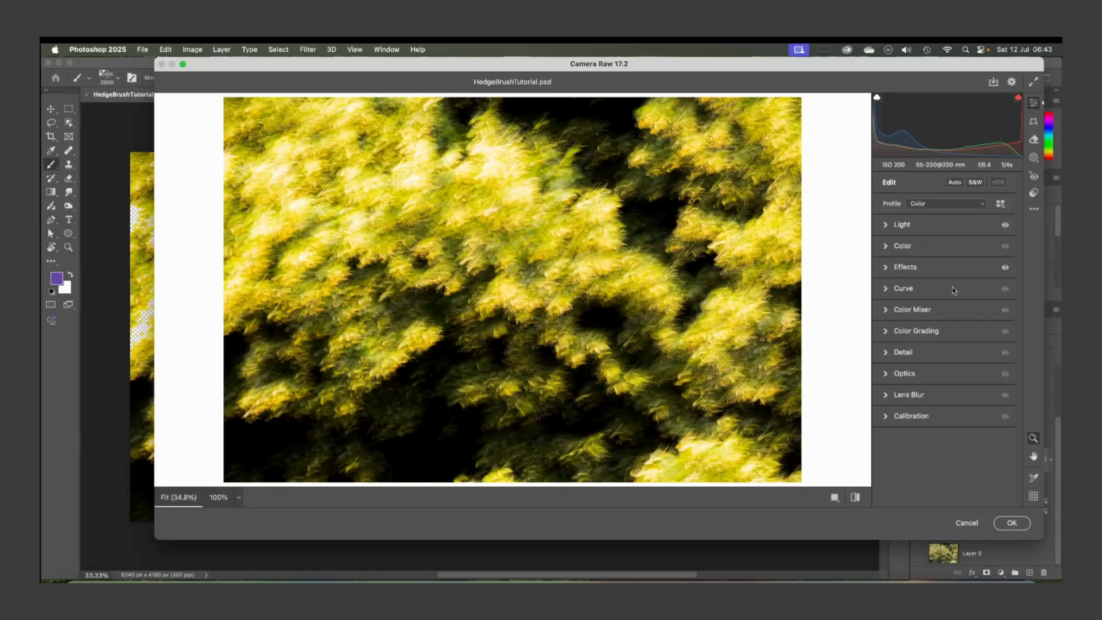
click(886, 267)
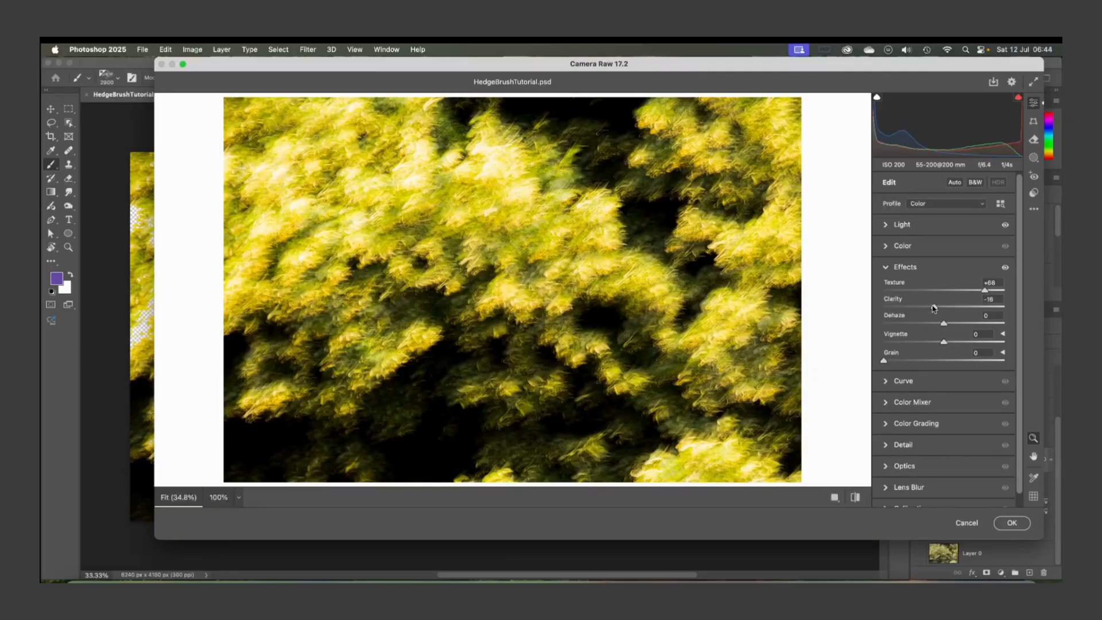
click(967, 523)
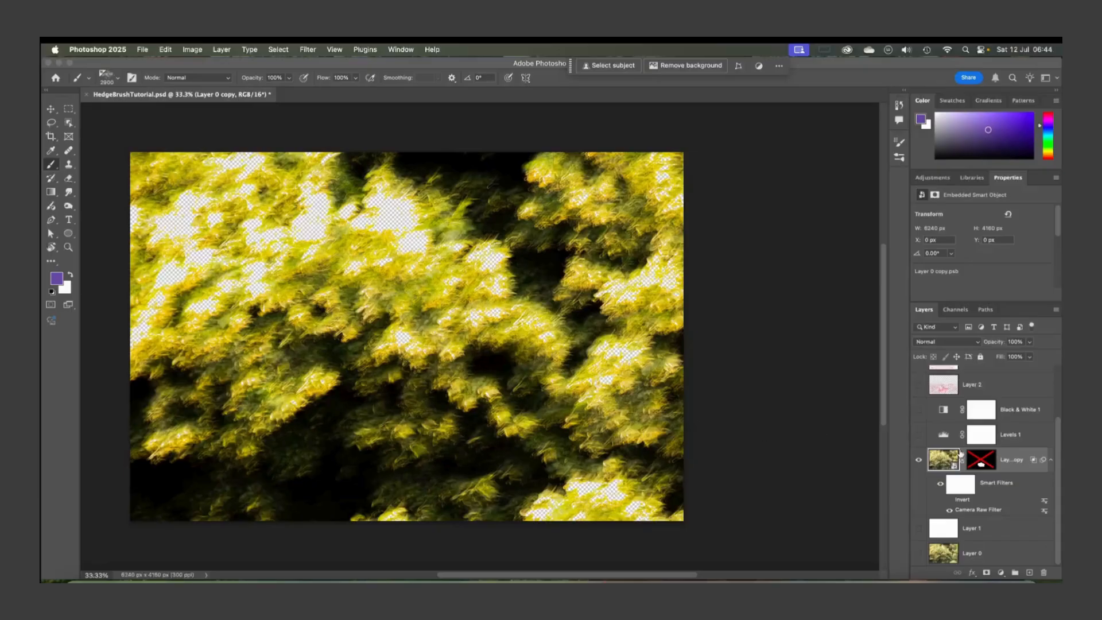
Switch to the Lasso tool and reselect the Layer 0 copy image thumbnail instead of its mask
shift+click(985, 462)
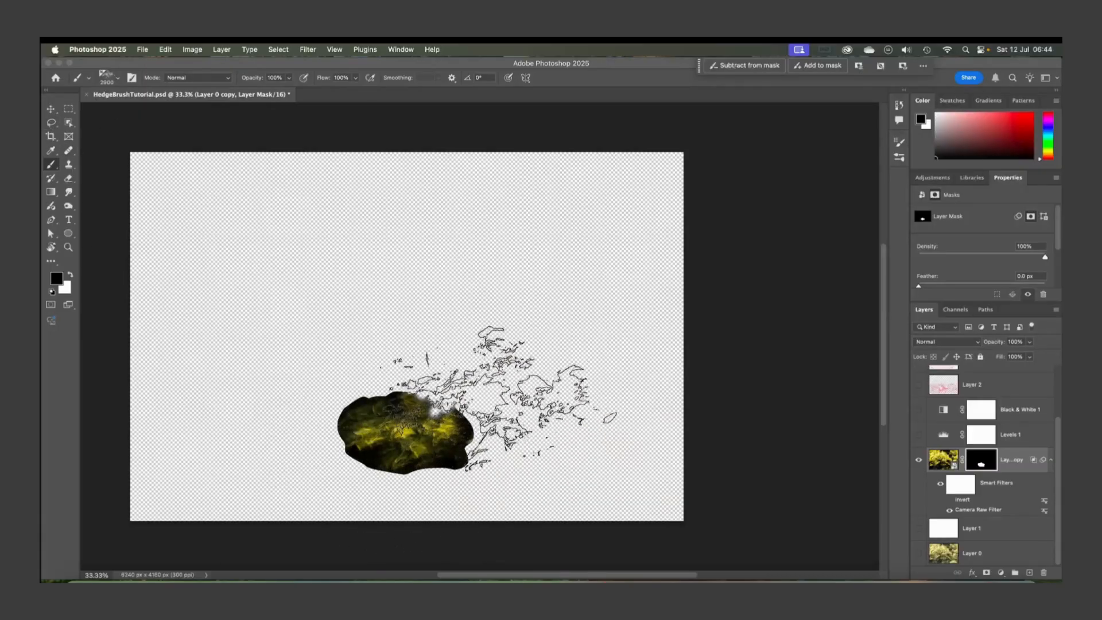
click(51, 122)
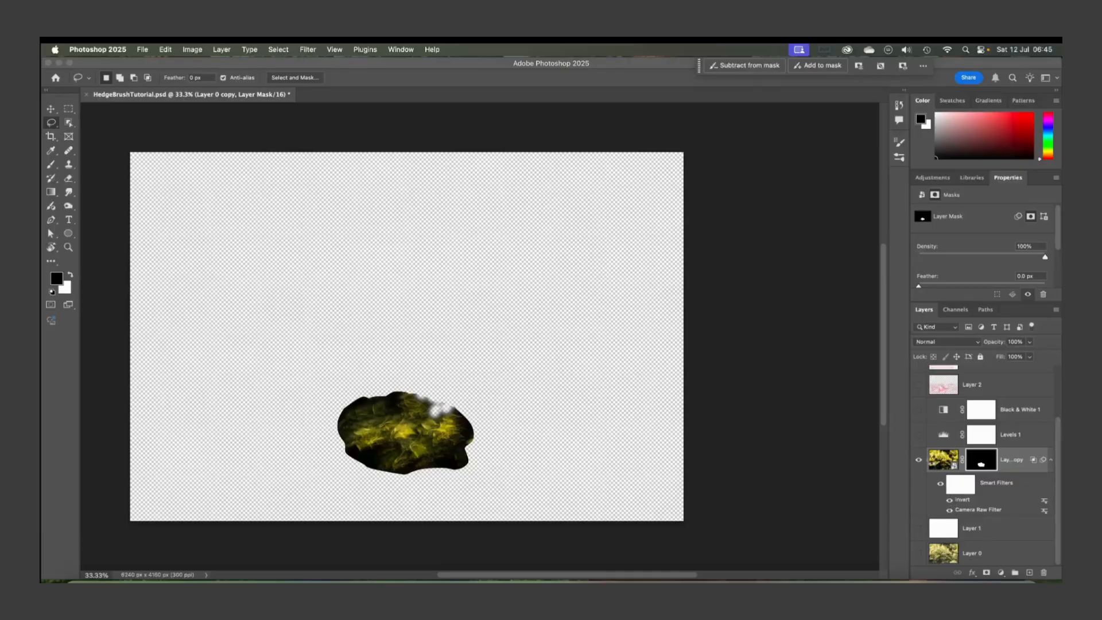
click(941, 459)
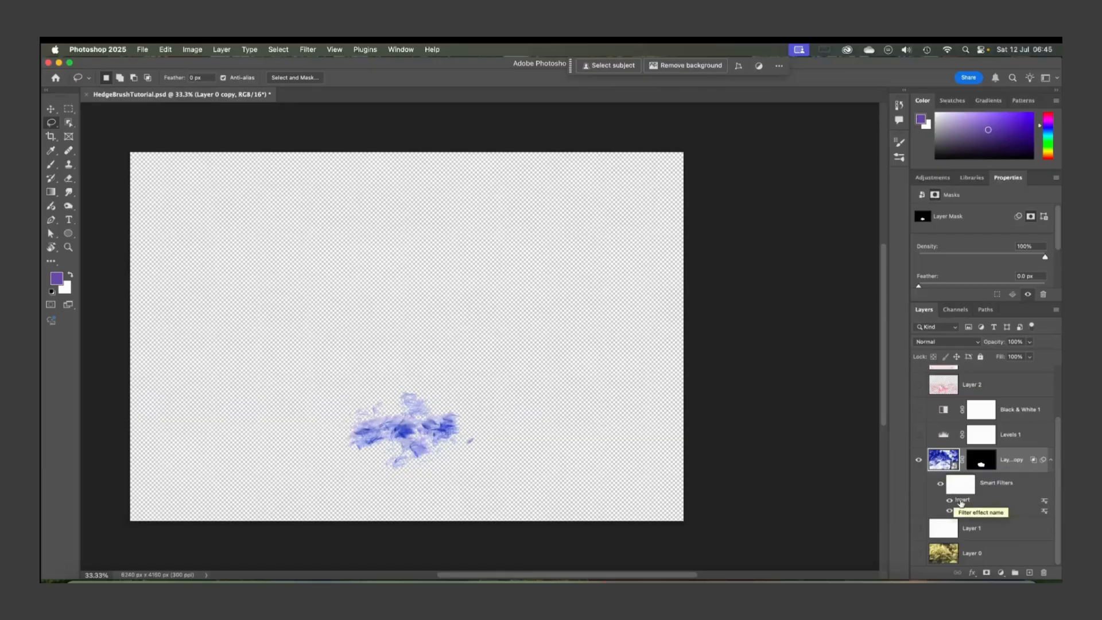
click(943, 459)
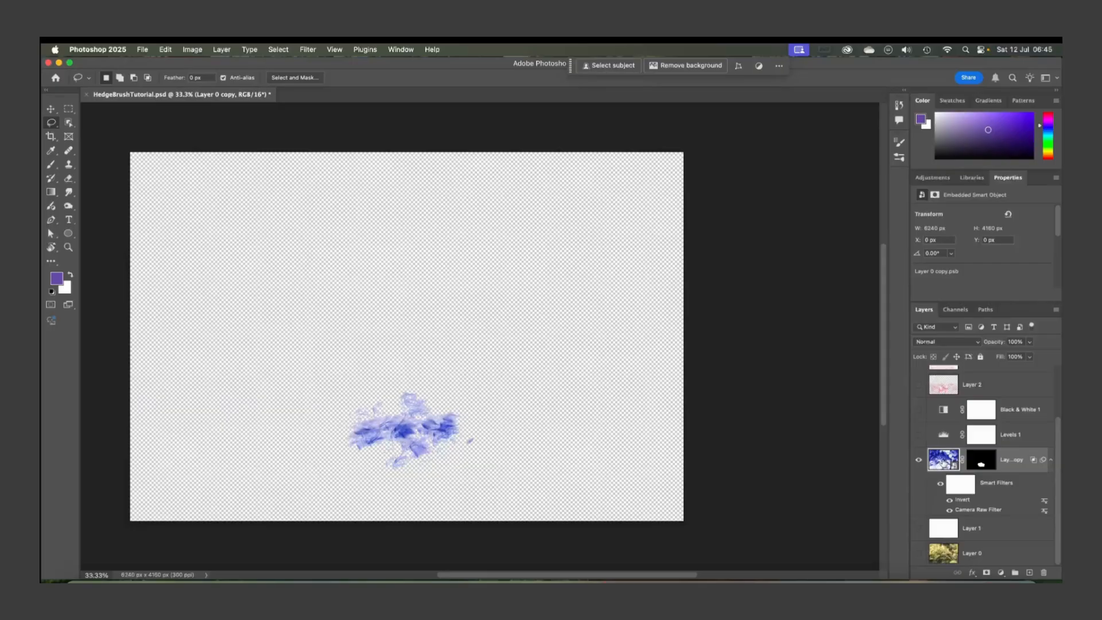
key(super+i)
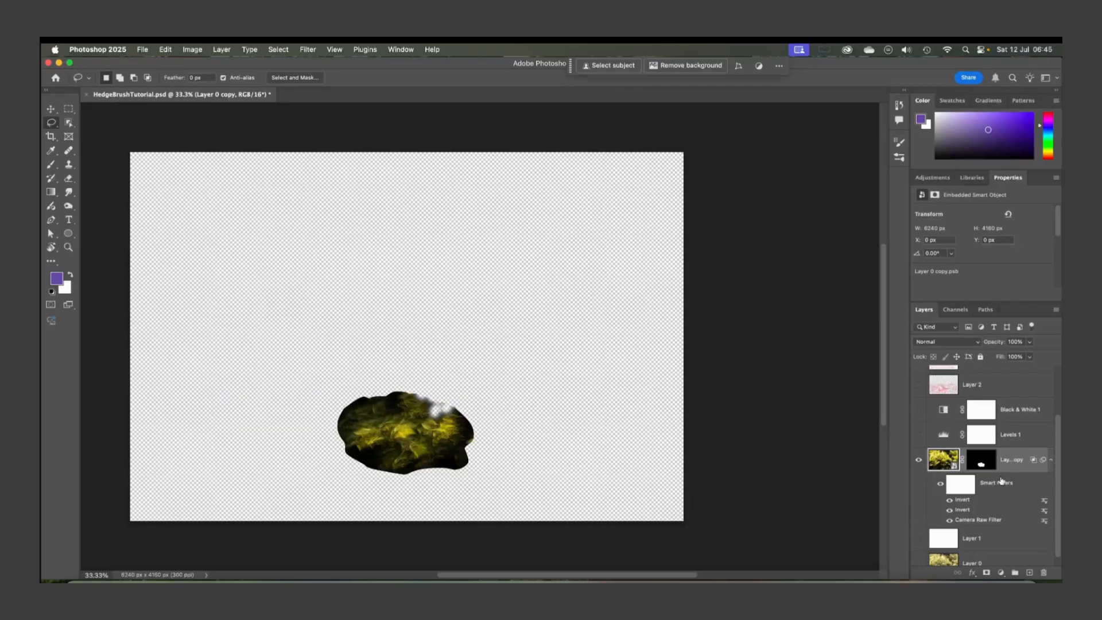
key(super+i)
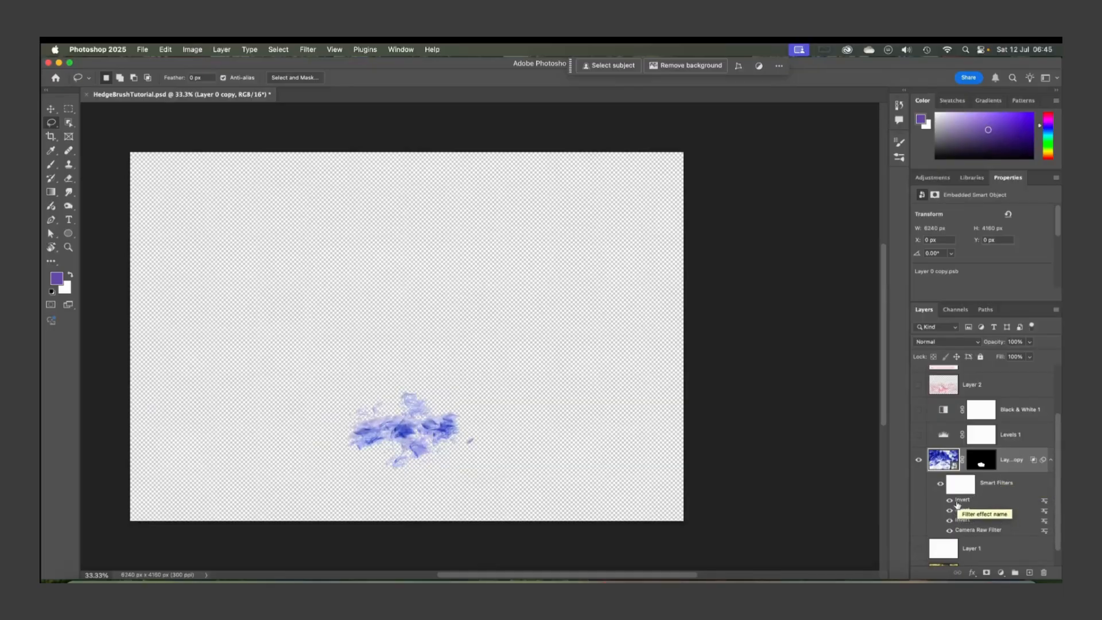
right_click(1043, 503)
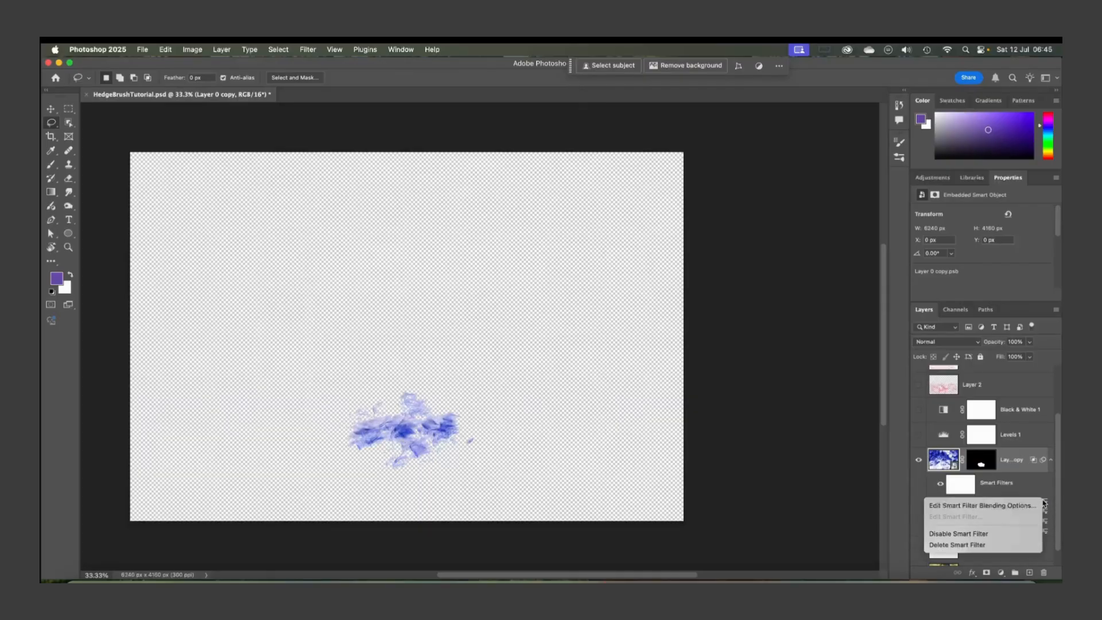
click(974, 545)
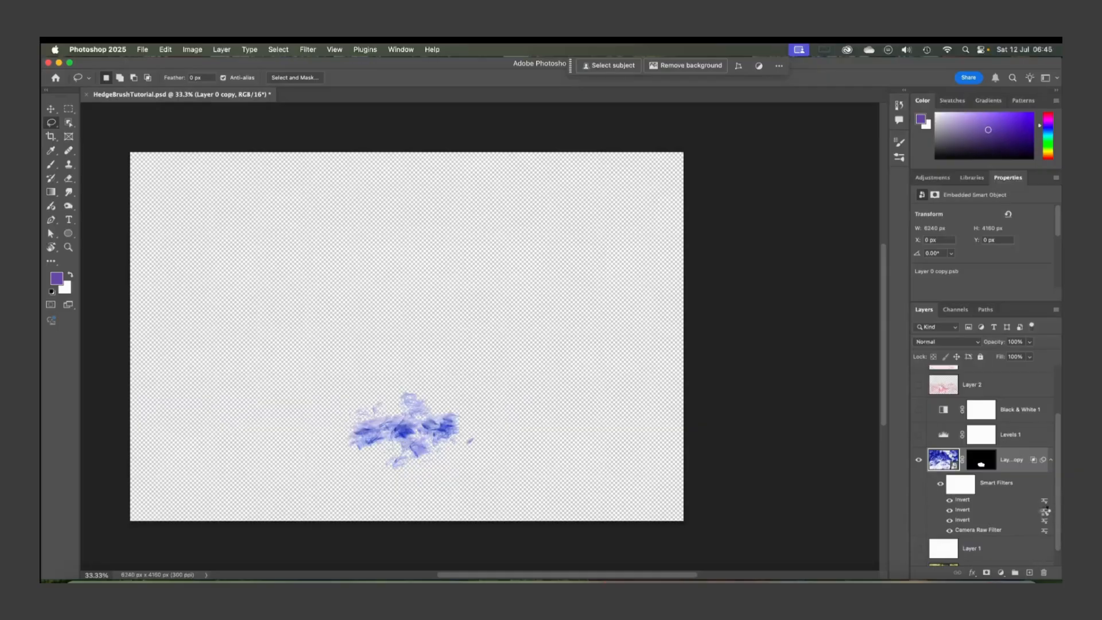
right_click(1045, 503)
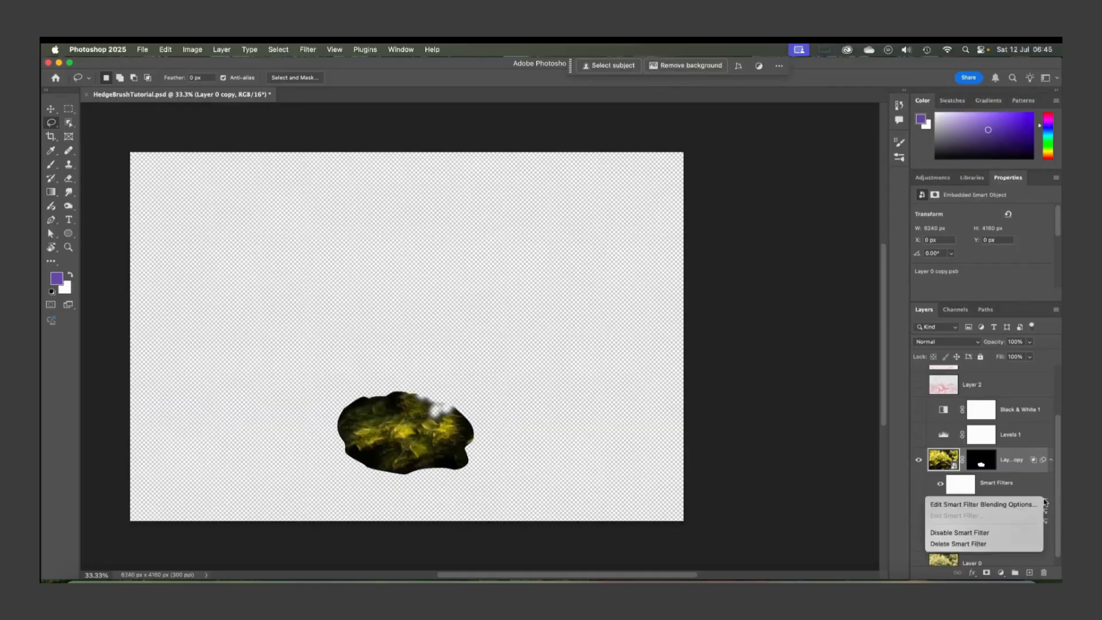
click(967, 544)
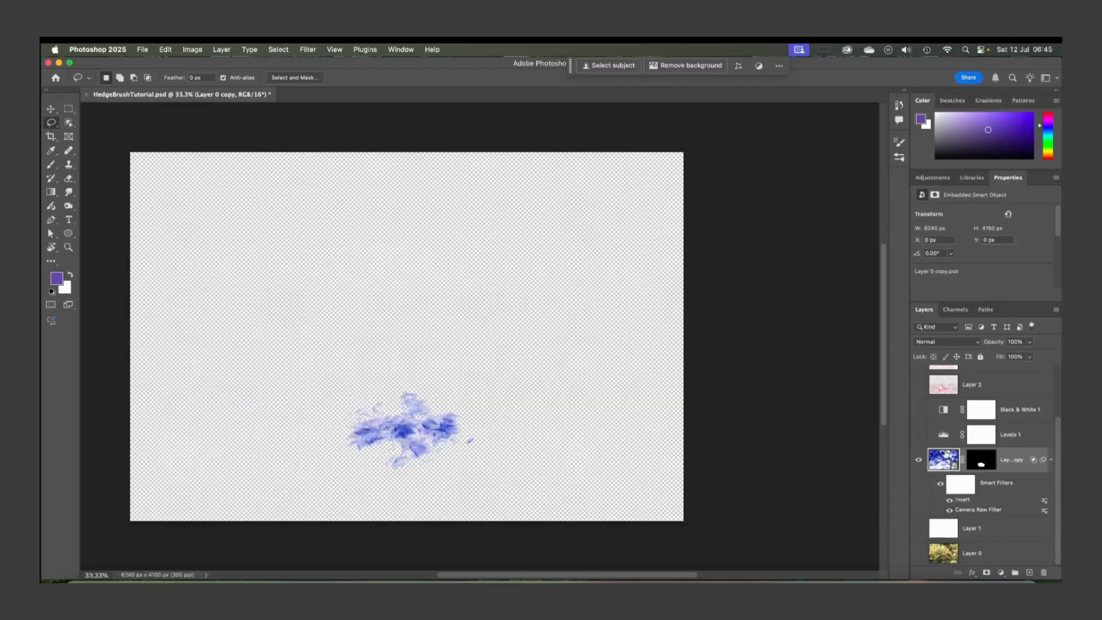
Toggle the Black & White 1 adjustment off and back on to compare the result
click(919, 409)
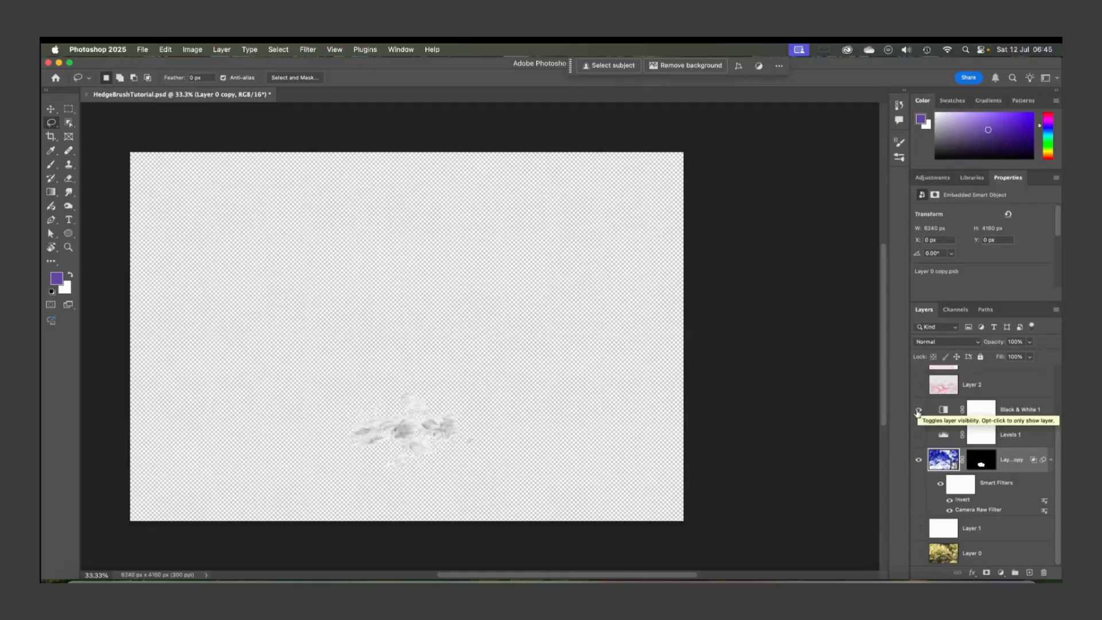
click(919, 410)
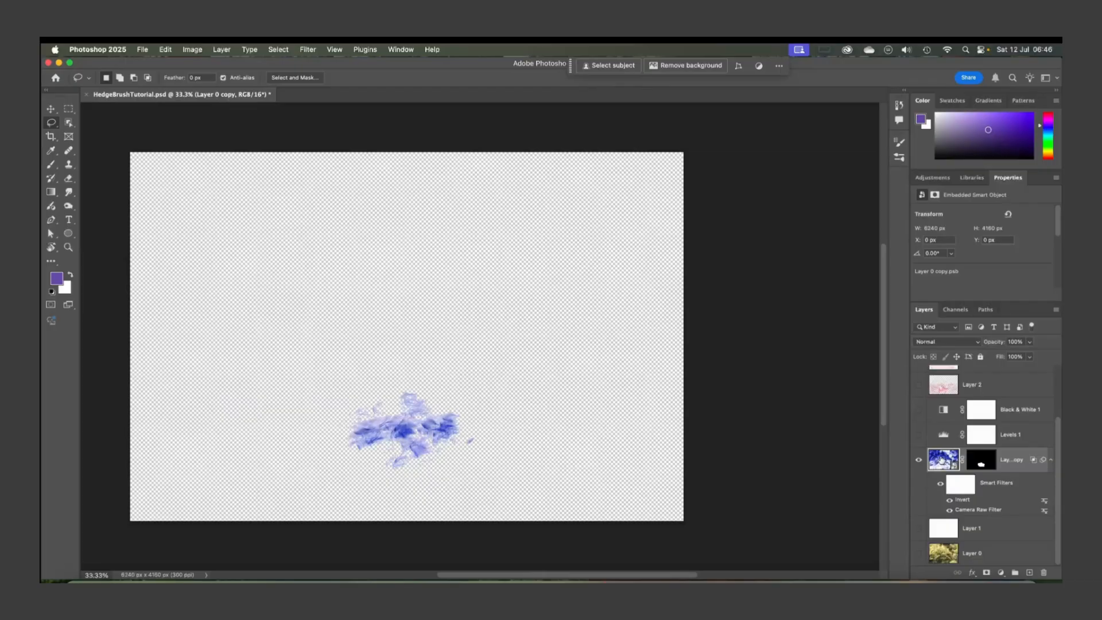
scroll(529, 413, left, 5)
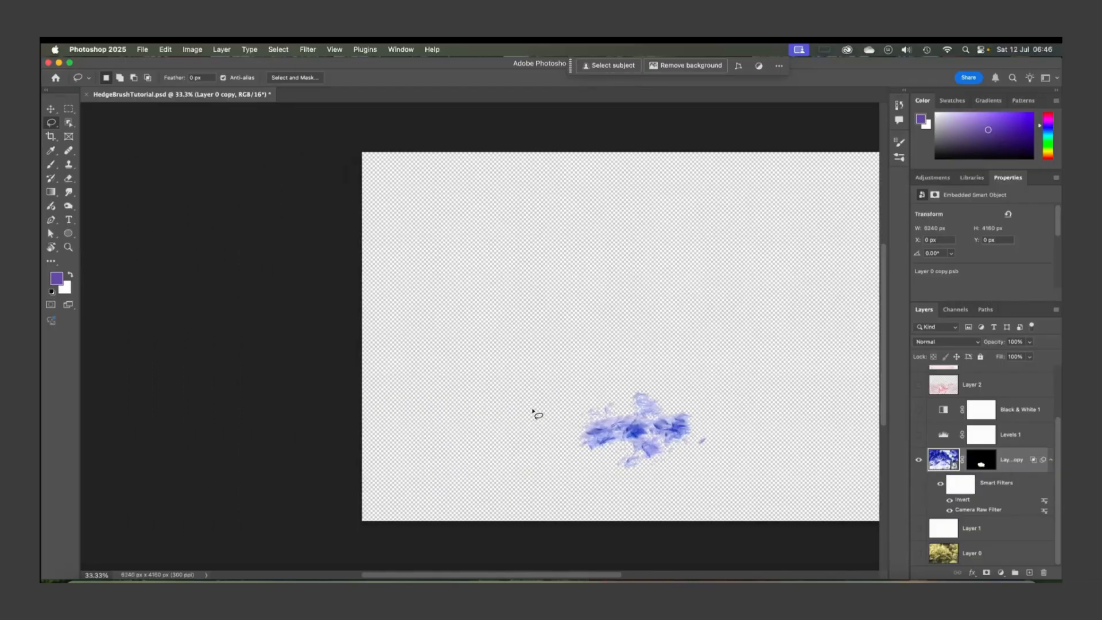
scroll(533, 413, right, 3)
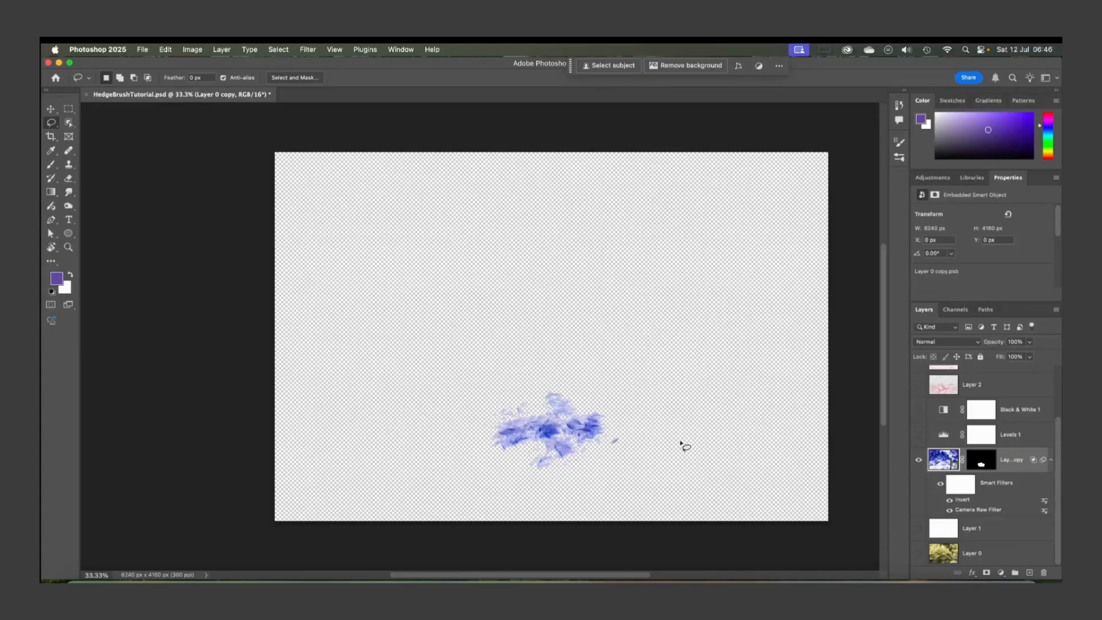
Show the white Layer 1 backdrop and add a new empty layer above Layer 0 copy
click(918, 530)
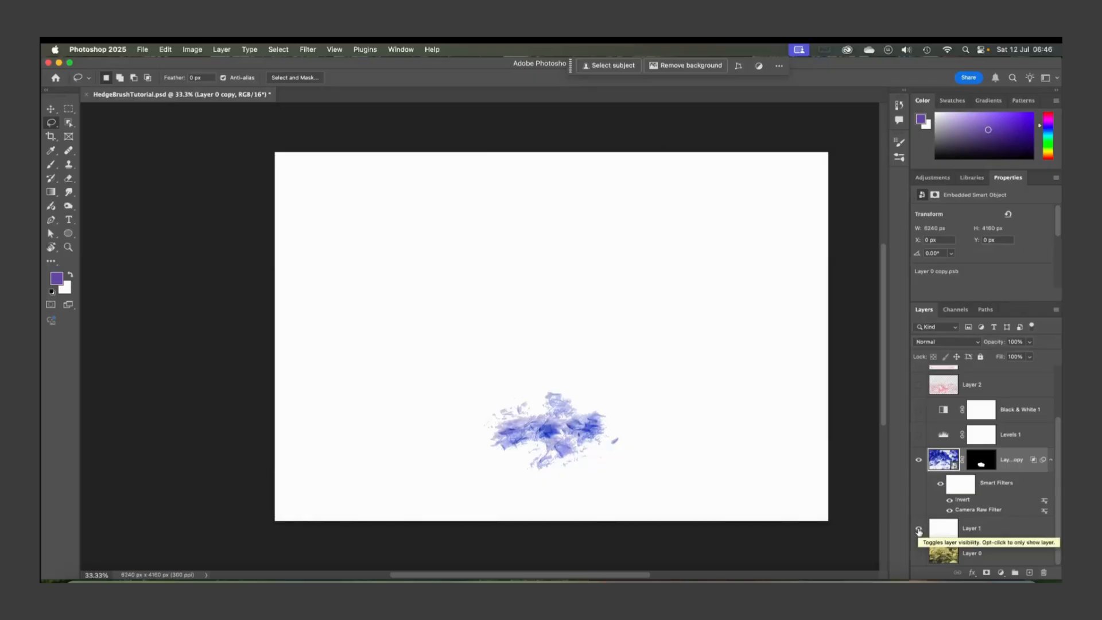
click(946, 531)
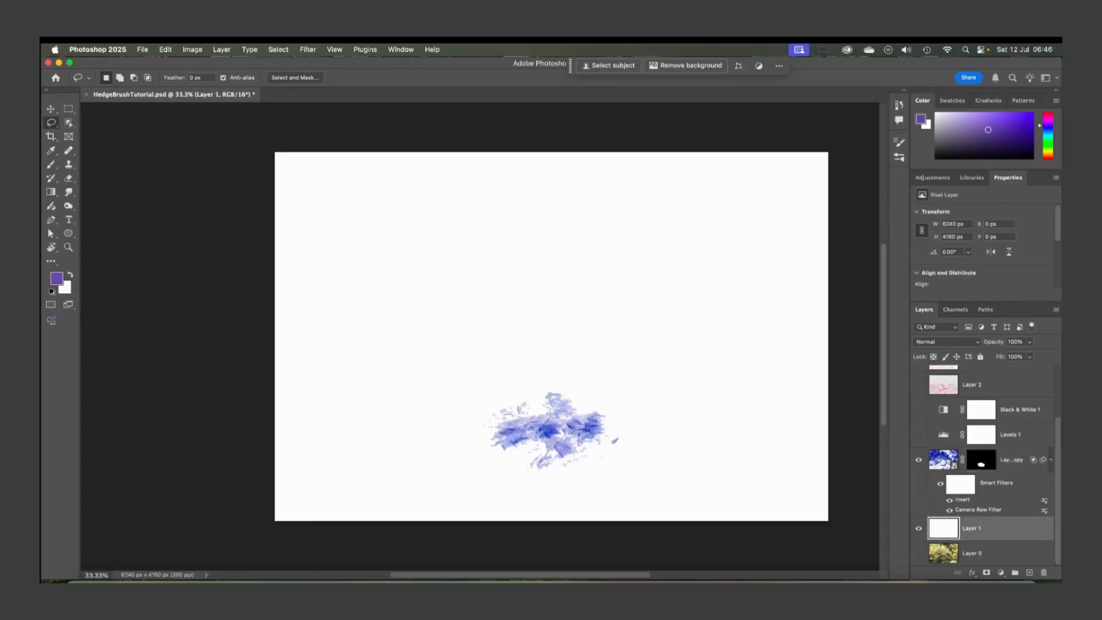
click(948, 459)
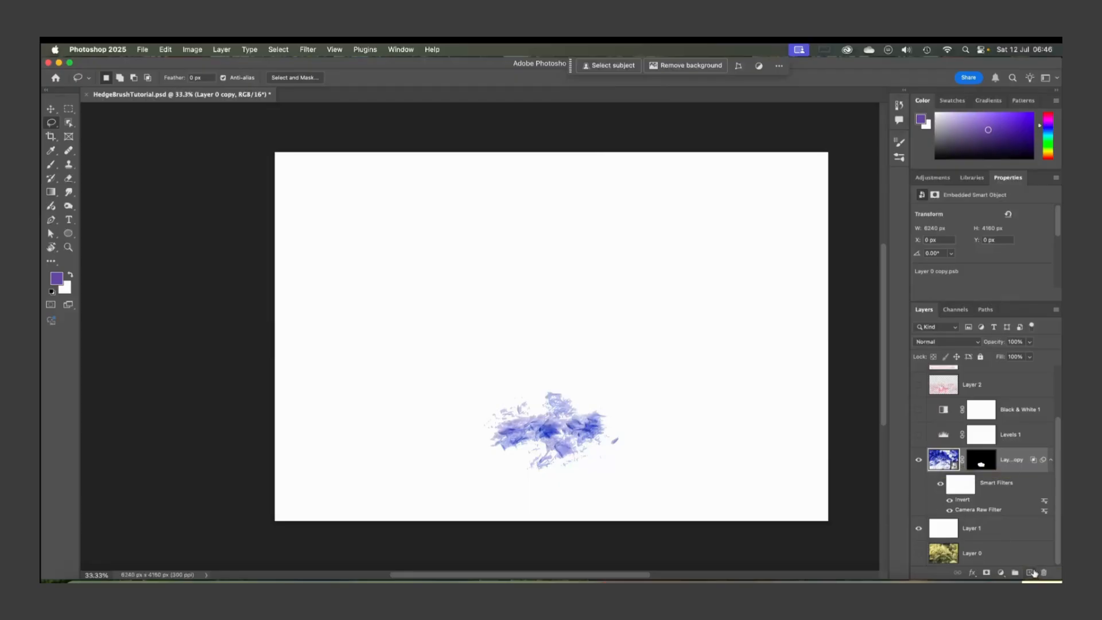
click(1030, 573)
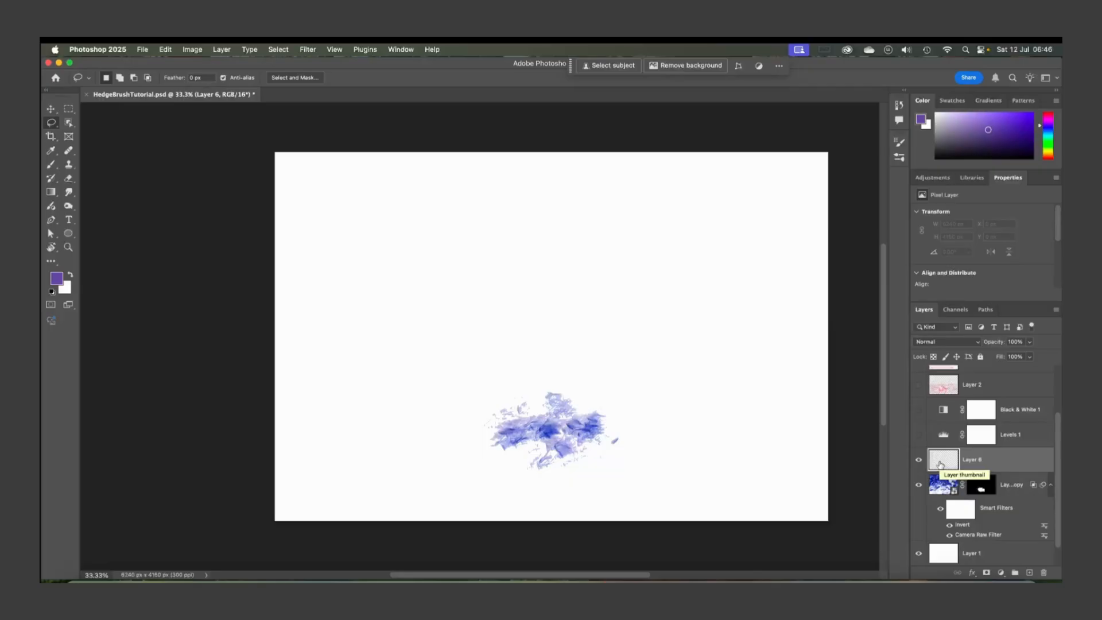
Hide Layer 1 and fill the new Layer 6 with white
click(918, 553)
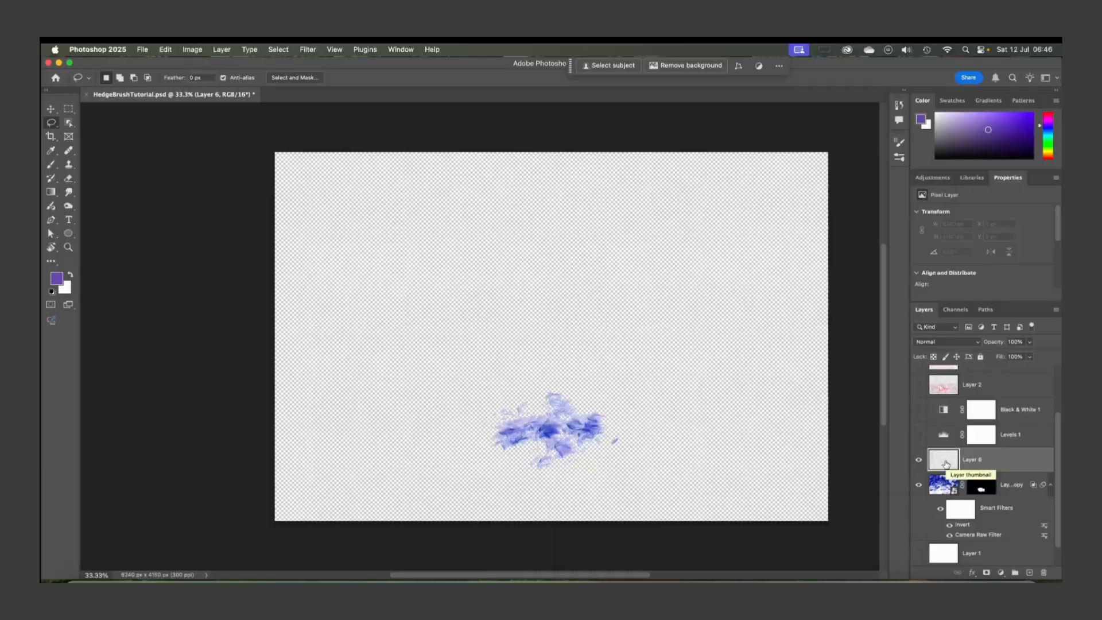
key(shift+BackSpace)
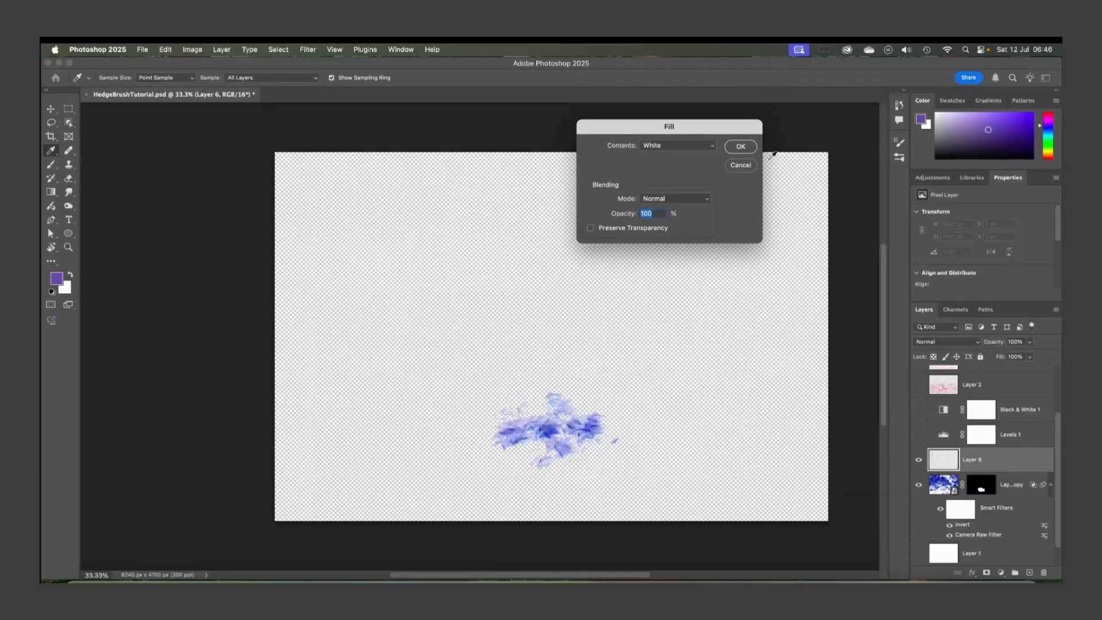
click(672, 147)
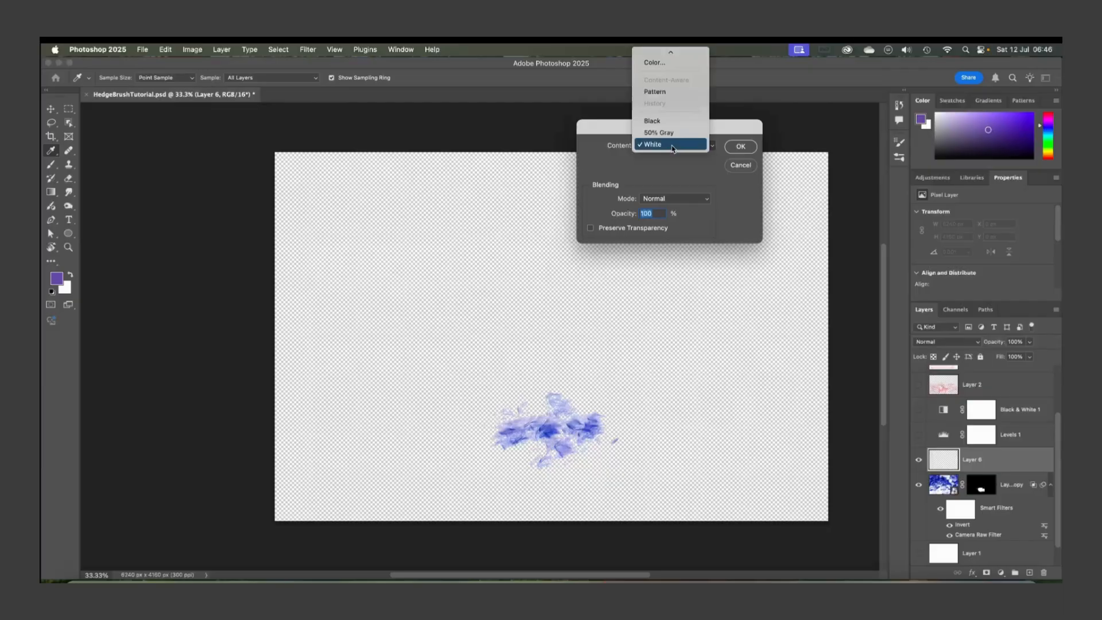
click(657, 143)
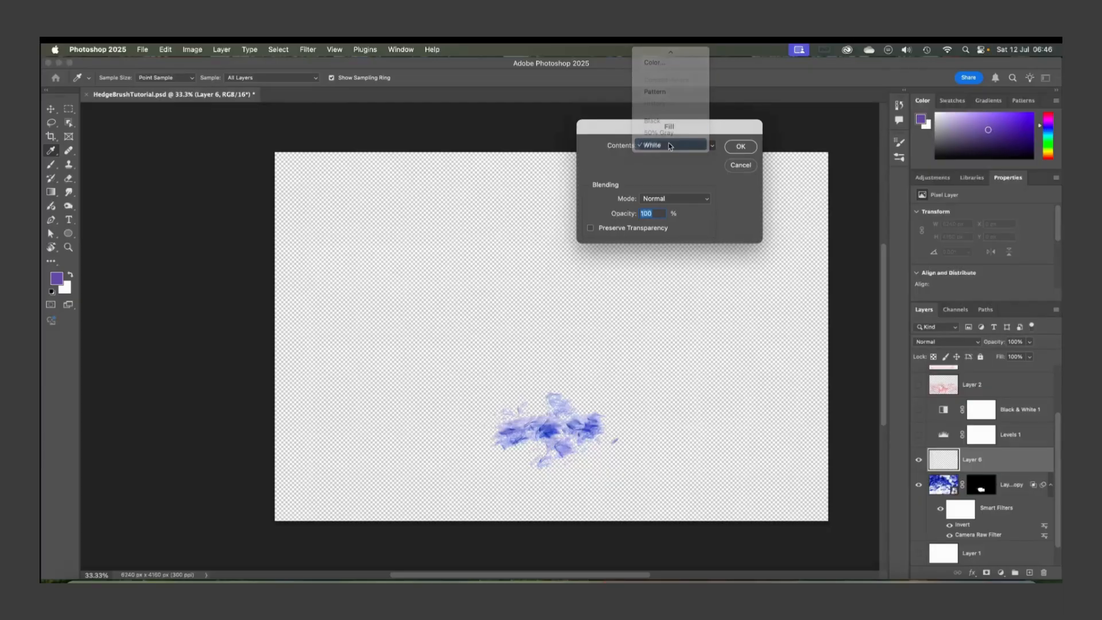
click(738, 147)
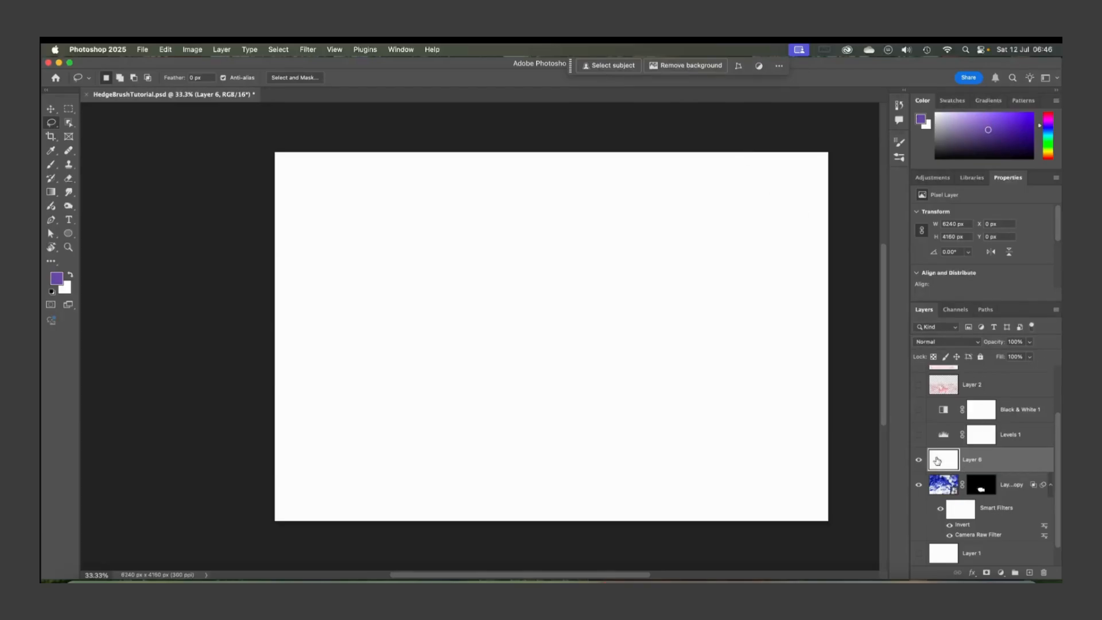
Move the white Layer 6 beneath Layer 0 copy and delete Layer 1
drag(975, 459, 974, 547)
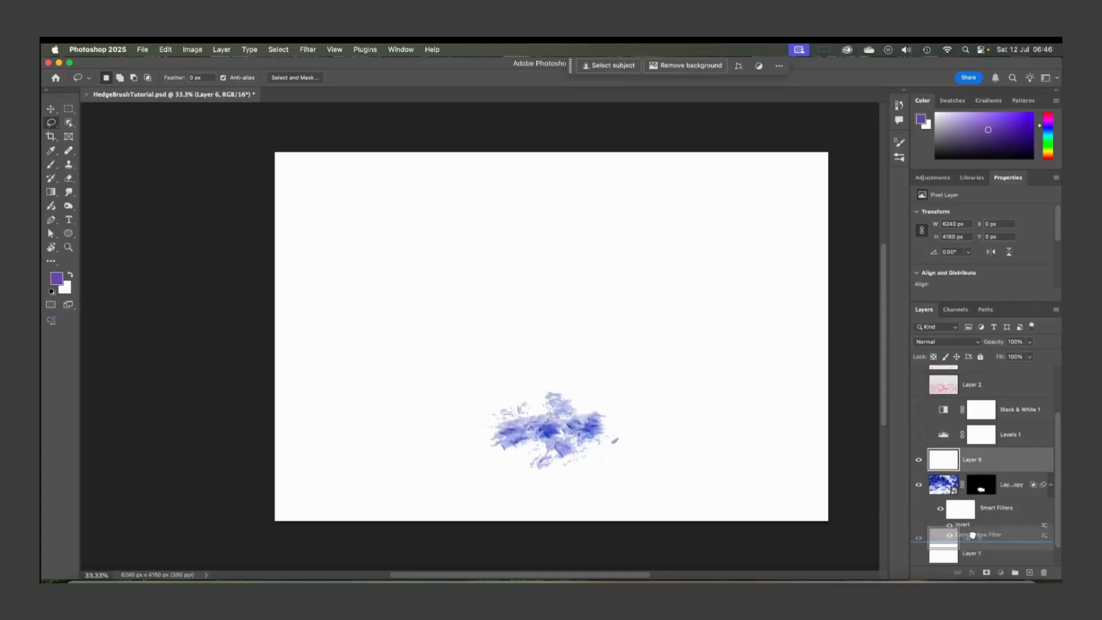
click(952, 553)
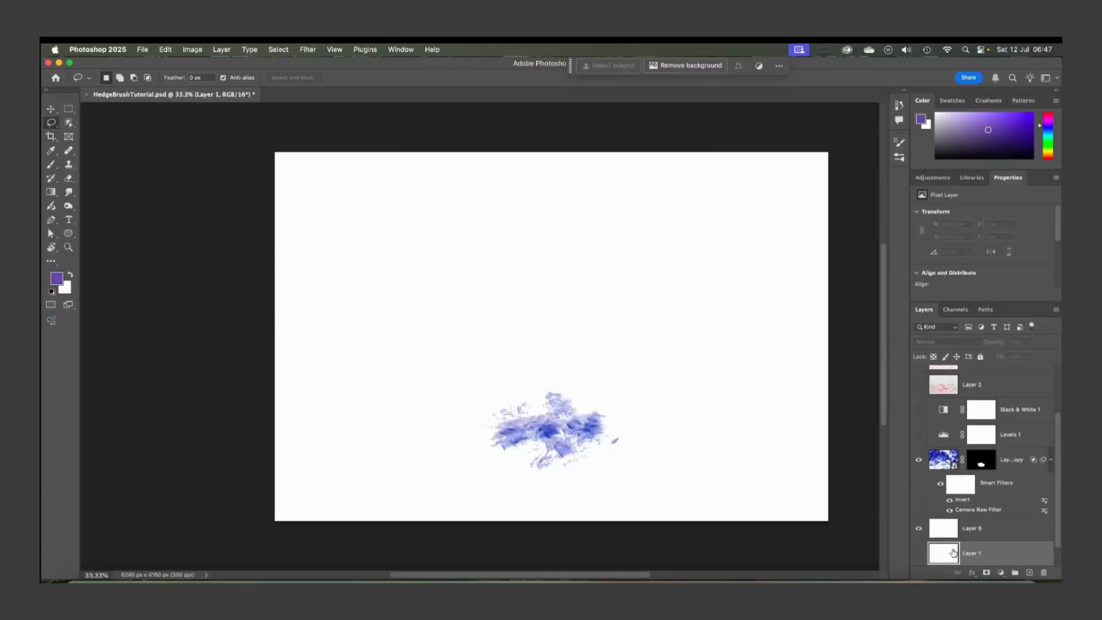
key(BackSpace)
Toggle Layer 6's visibility off and on, and select Layer 6
click(917, 528)
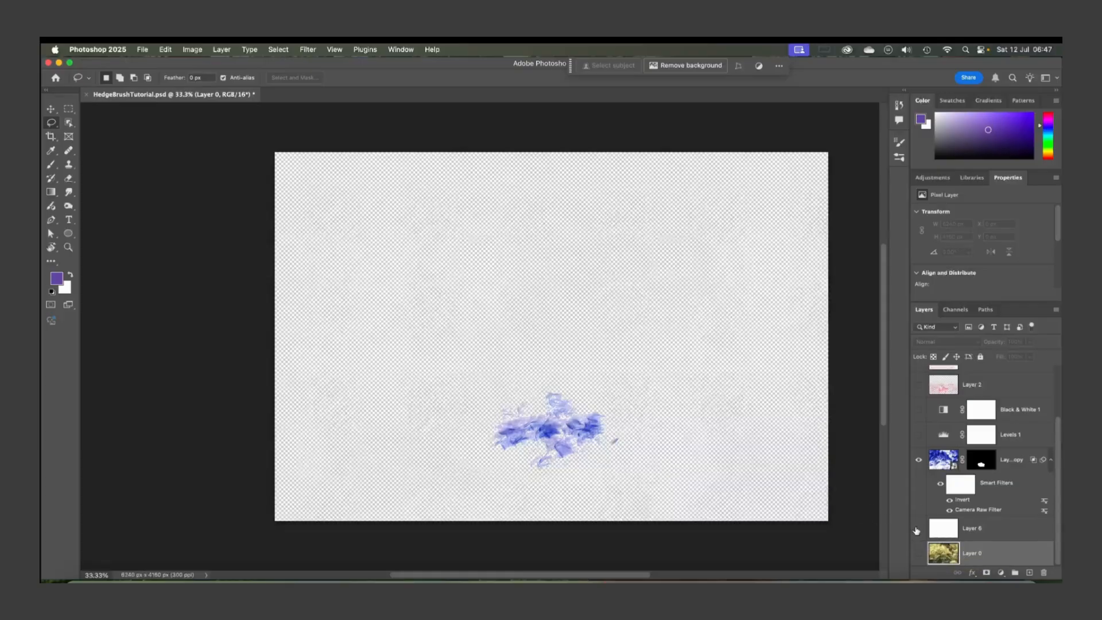
click(919, 528)
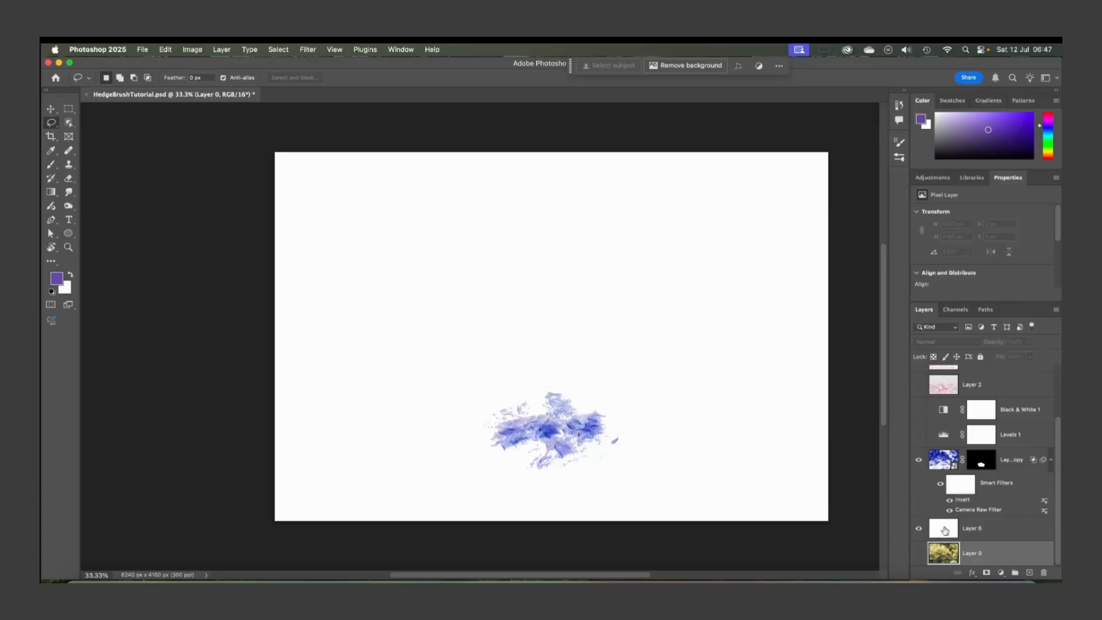
click(945, 531)
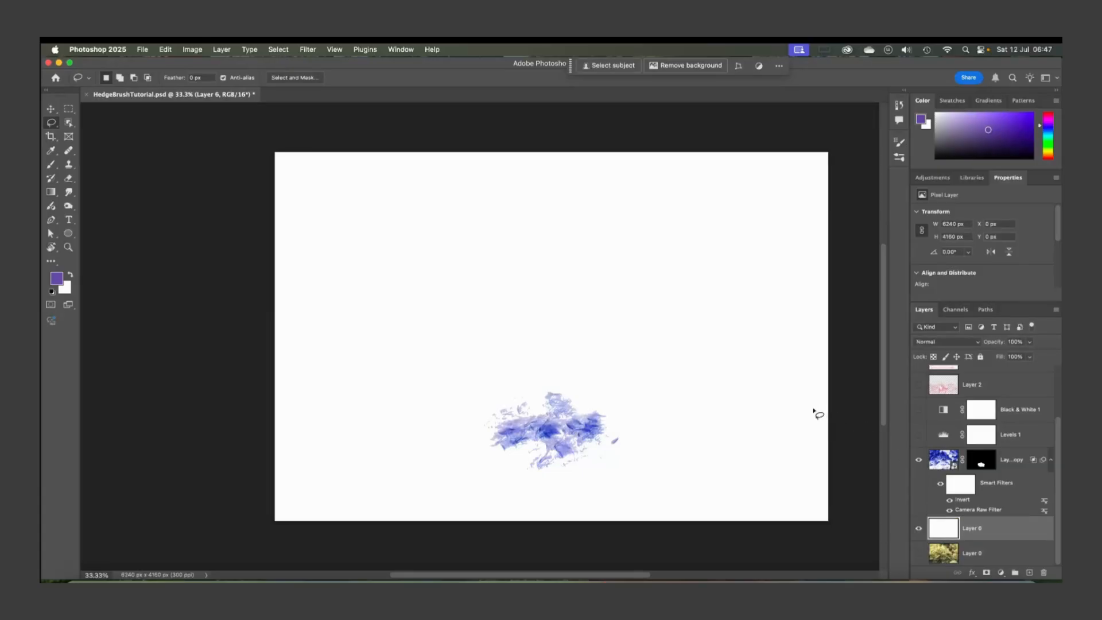
Turn the Black & White 1 adjustment on, toggling it to compare the result
scroll(953, 427, up, 1)
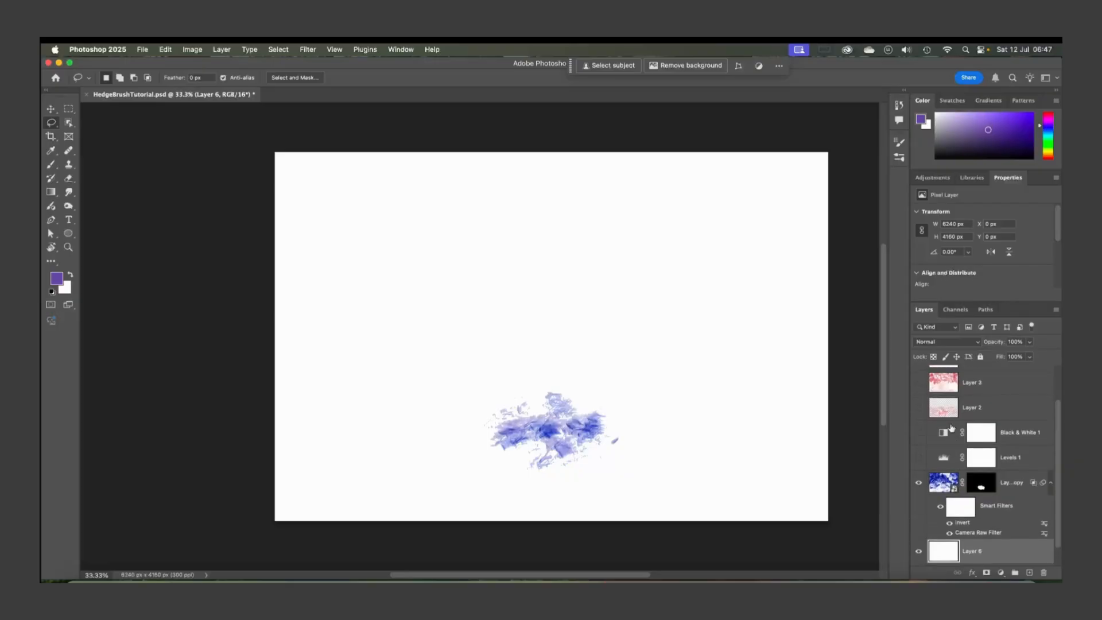
click(919, 434)
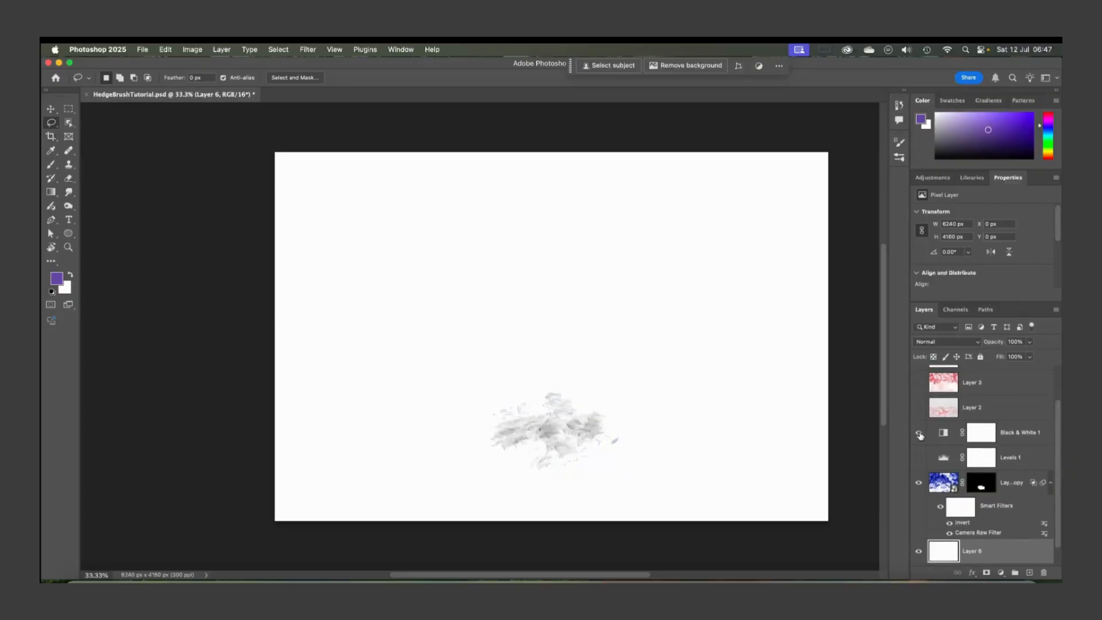
click(920, 434)
click(919, 433)
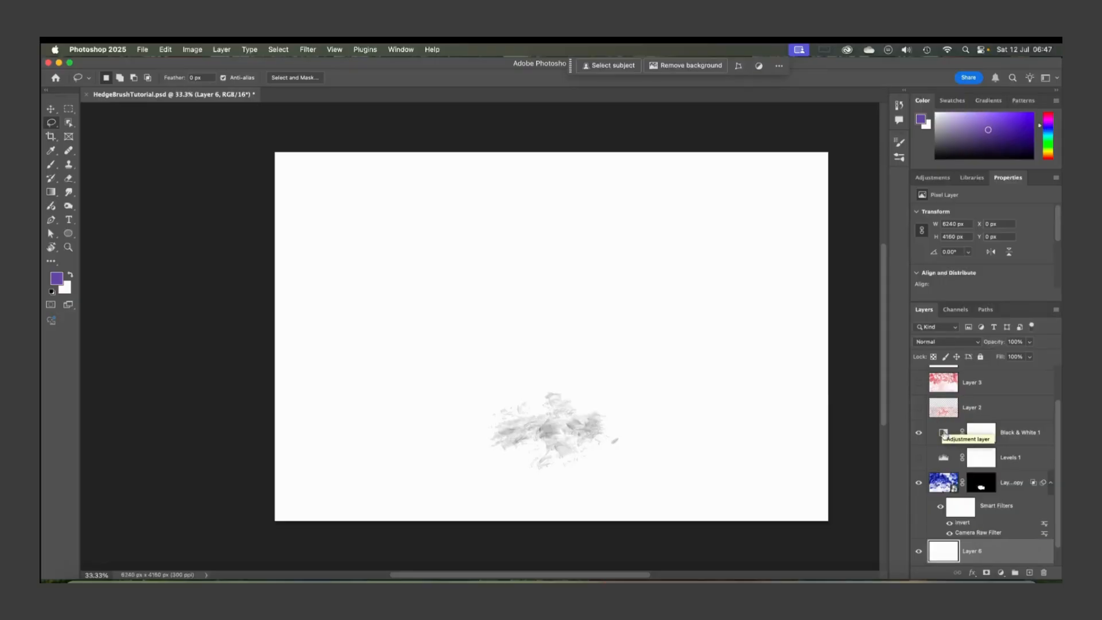
Adjust the Black & White 1 sliders, setting Reds to -45 and Yellows to -5
click(944, 434)
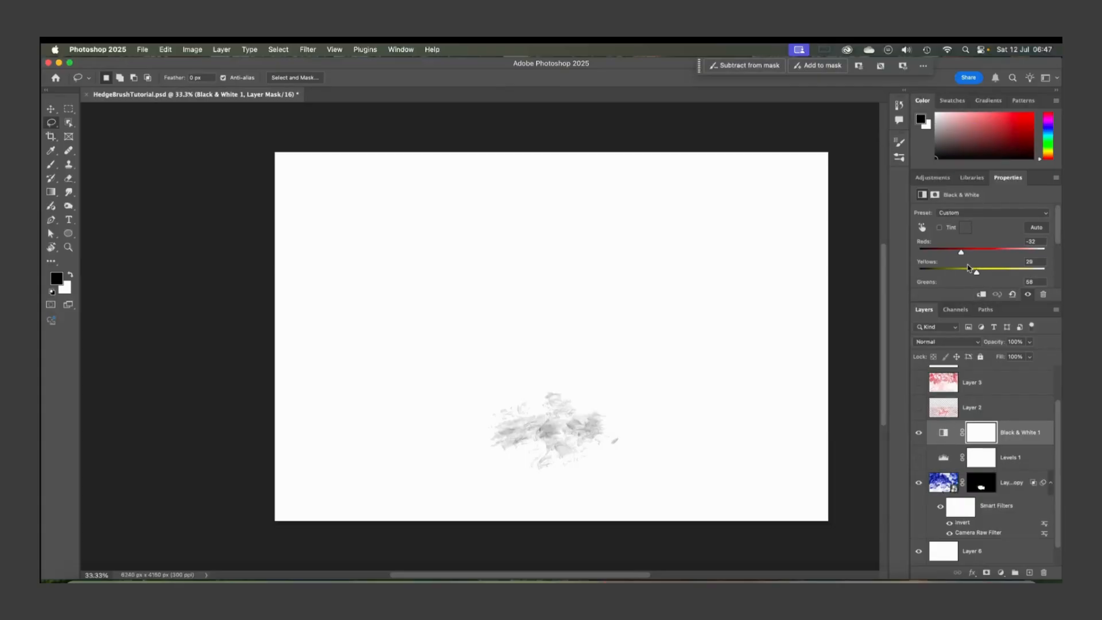
scroll(971, 260, down, 5)
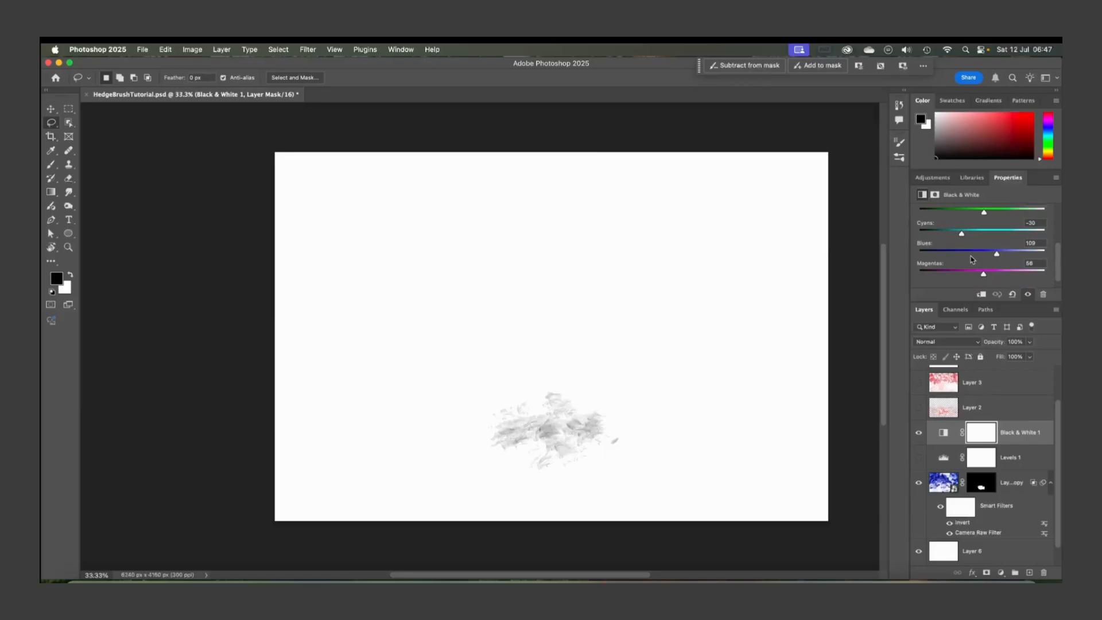
scroll(971, 260, up, 5)
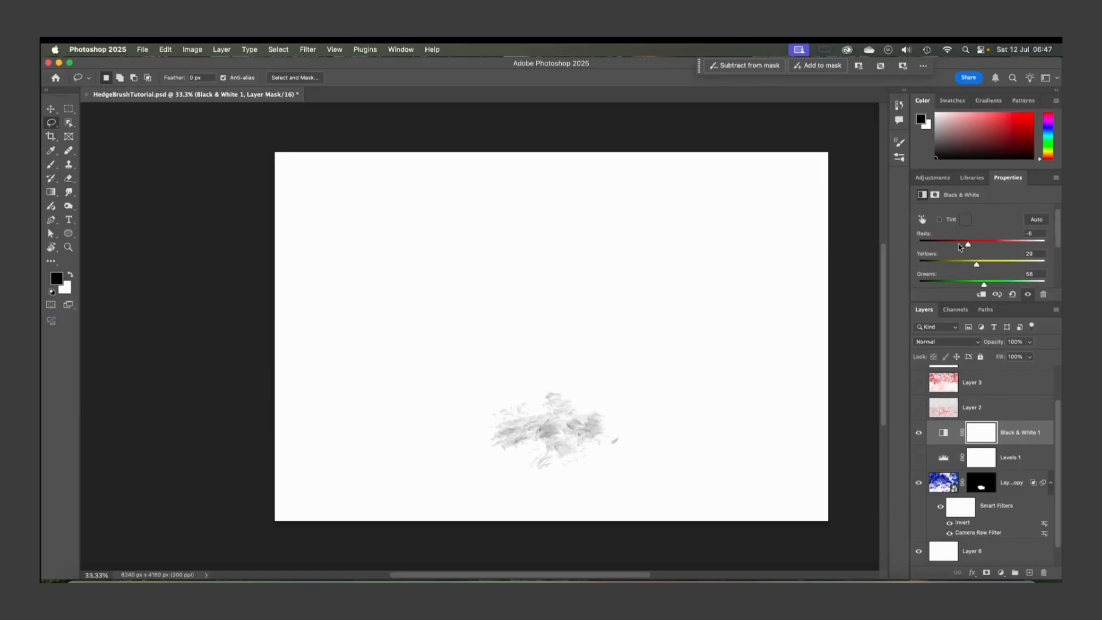
drag(967, 245, 959, 246)
key(super+equal)
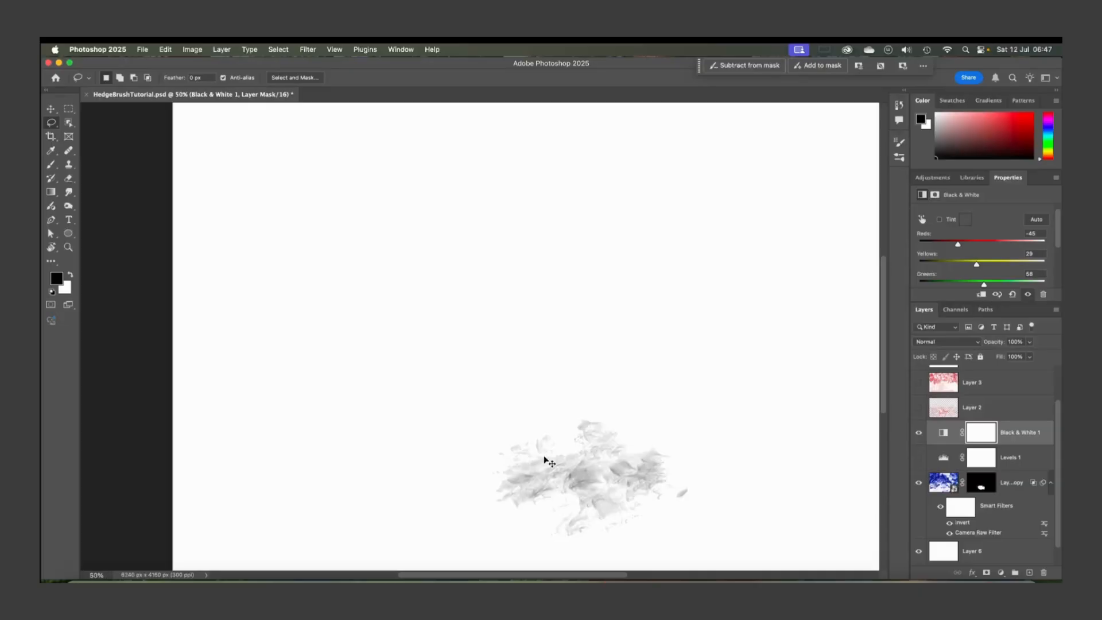
key(super+equal)
scroll(546, 459, down, 4)
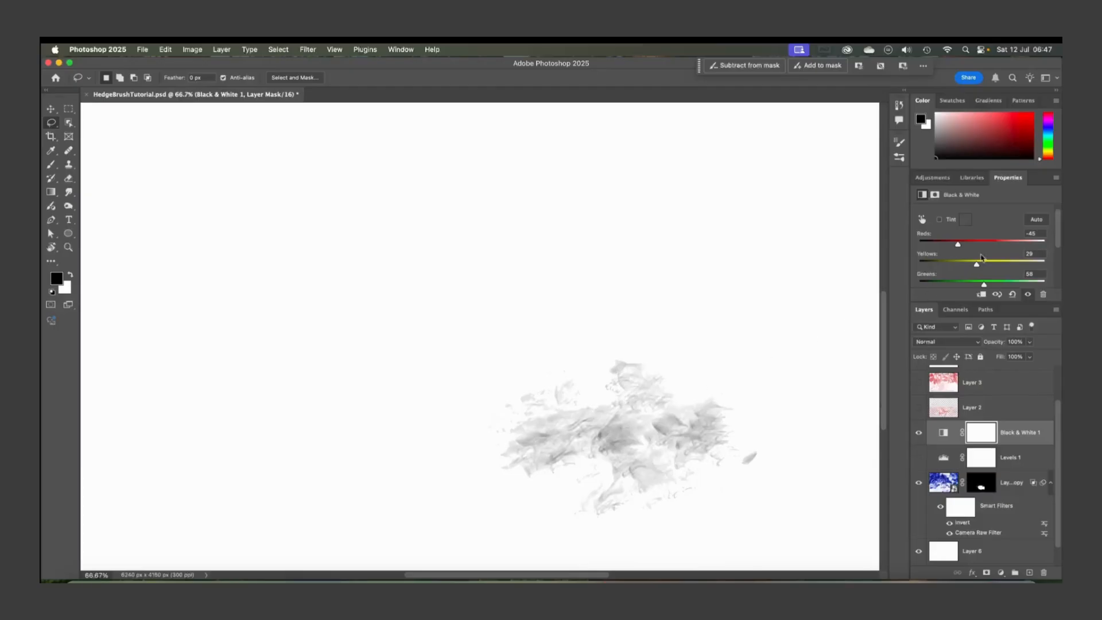
mouse_move(977, 267)
mouse_down()
mouse_move(1020, 267)
mouse_move(954, 267)
mouse_move(977, 265)
mouse_up()
scroll(975, 265, down, 1)
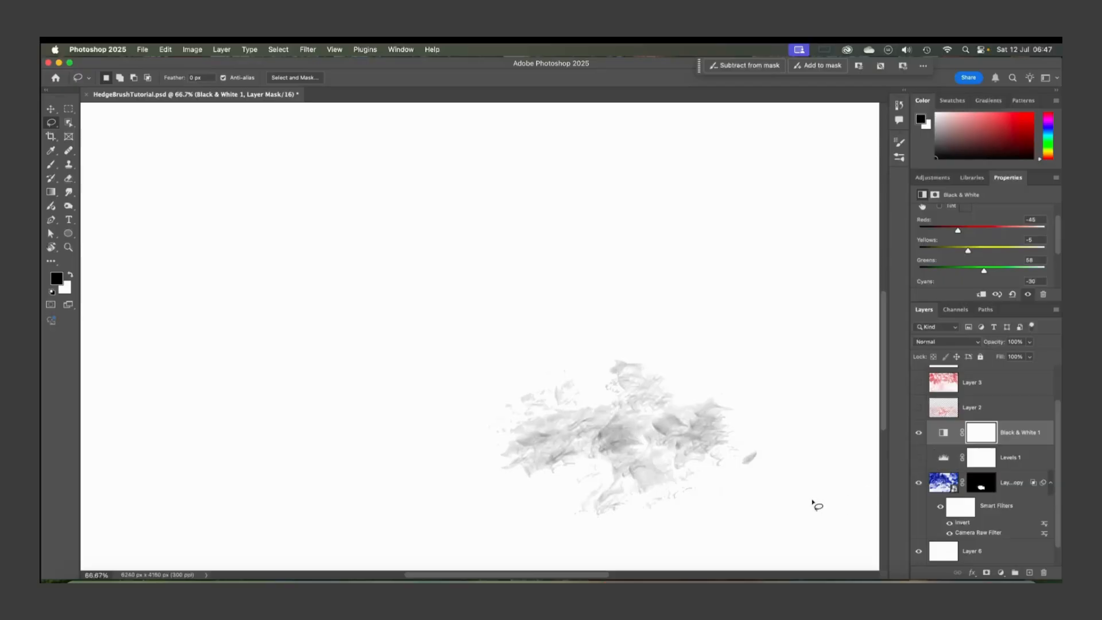
scroll(701, 456, right, 3)
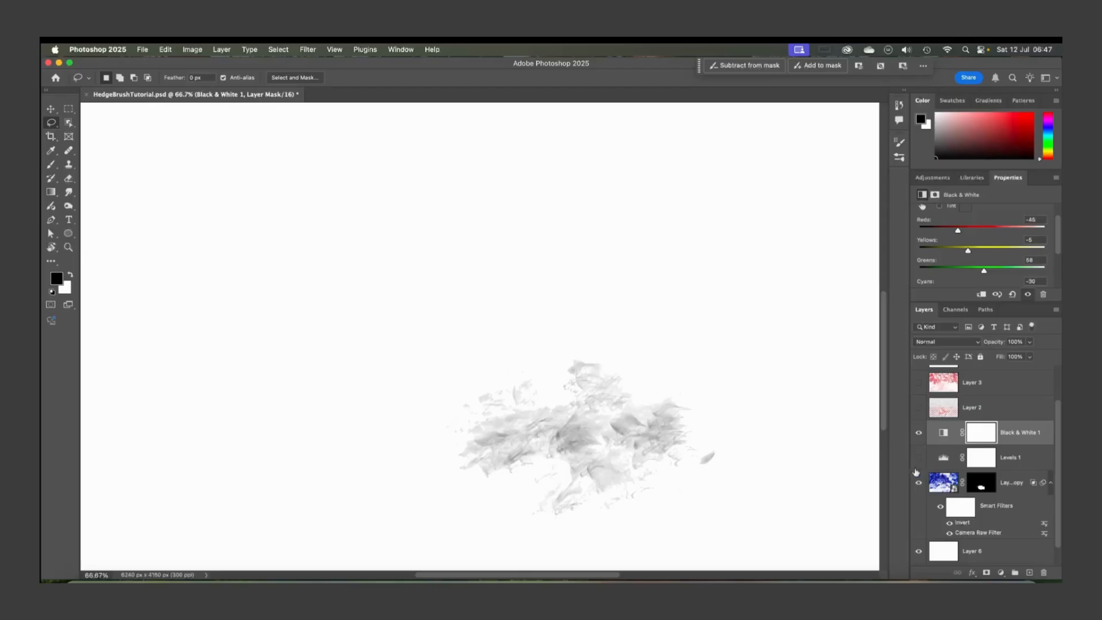
Select the Levels 1 adjustment and turn its visibility on
click(945, 458)
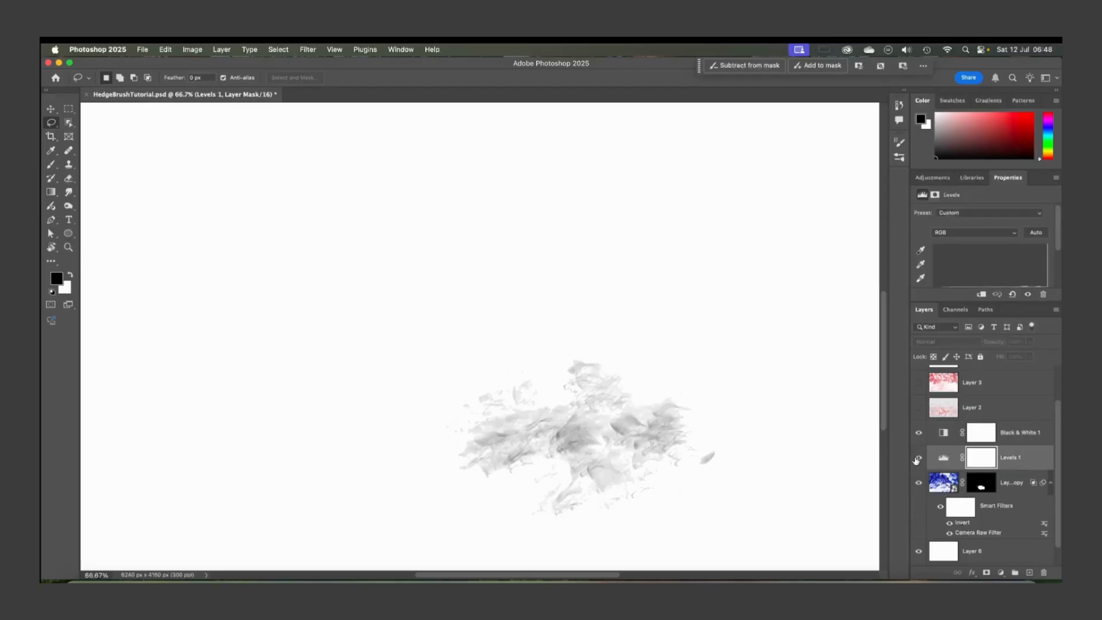
click(918, 458)
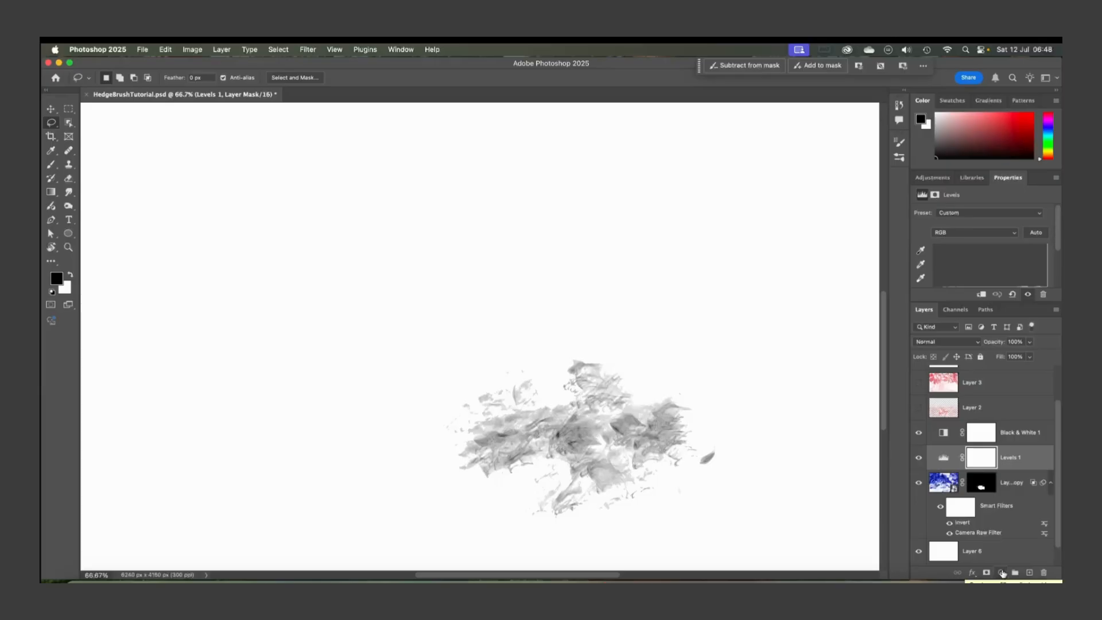
click(1002, 574)
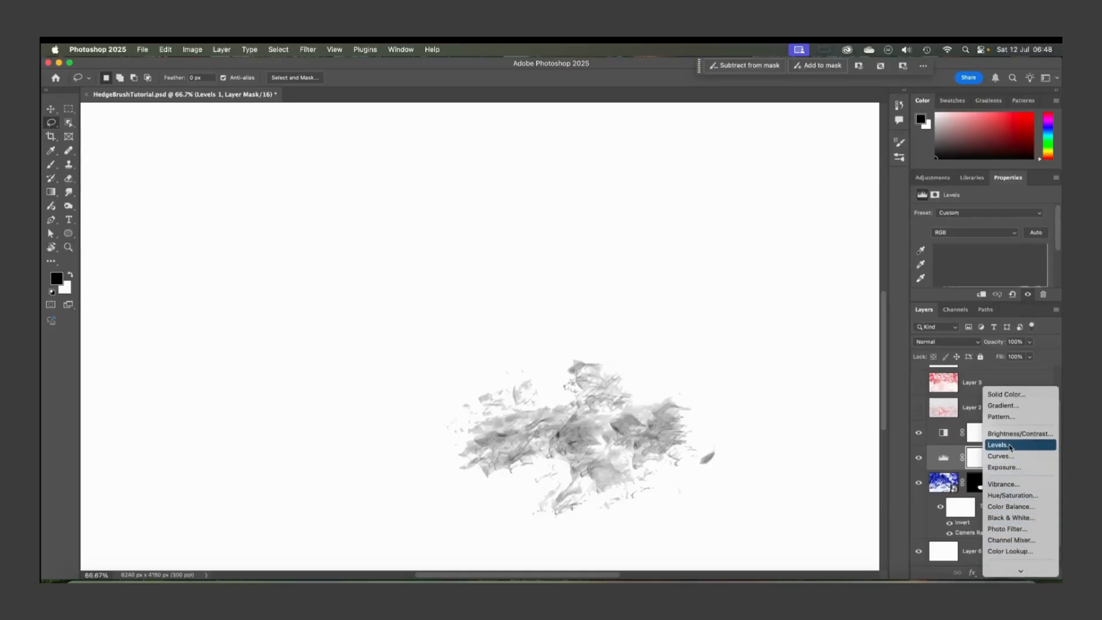
click(950, 463)
mouse_move(960, 462)
mouse_down()
mouse_move(949, 463)
mouse_move(947, 431)
mouse_move(946, 457)
mouse_up()
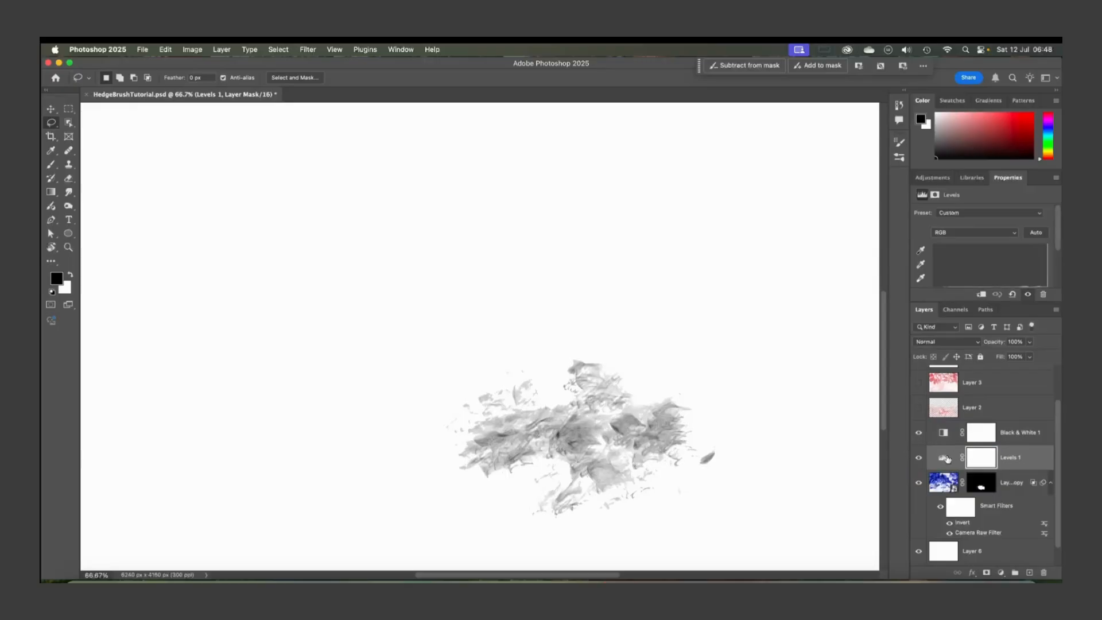
Float the Levels properties panel and set the black input level to 149
drag(1008, 178, 740, 180)
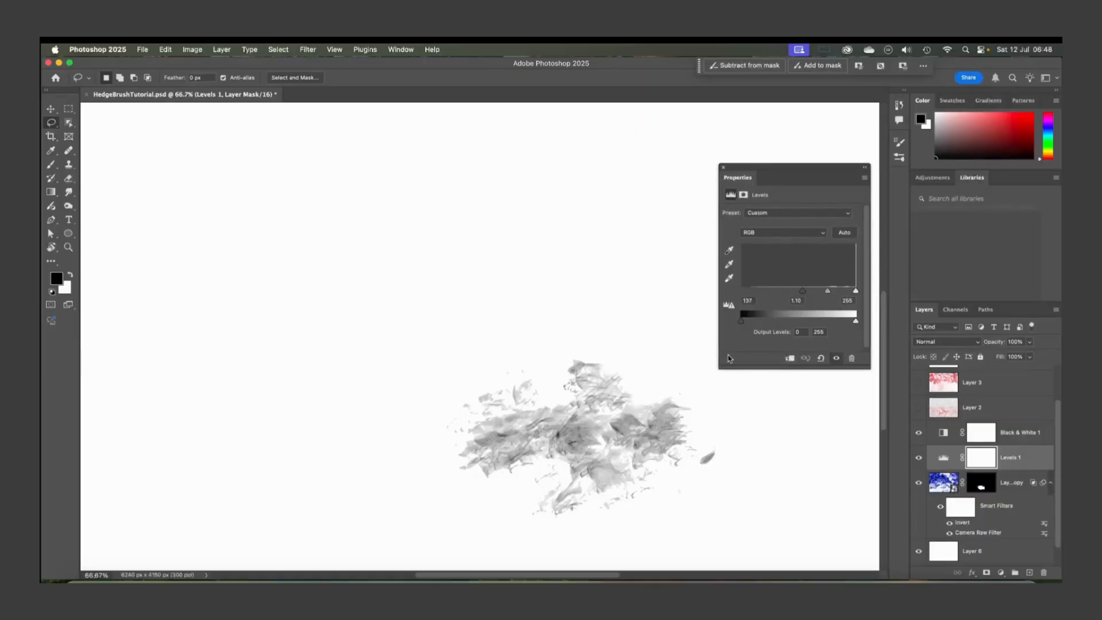
scroll(807, 296, down, 1)
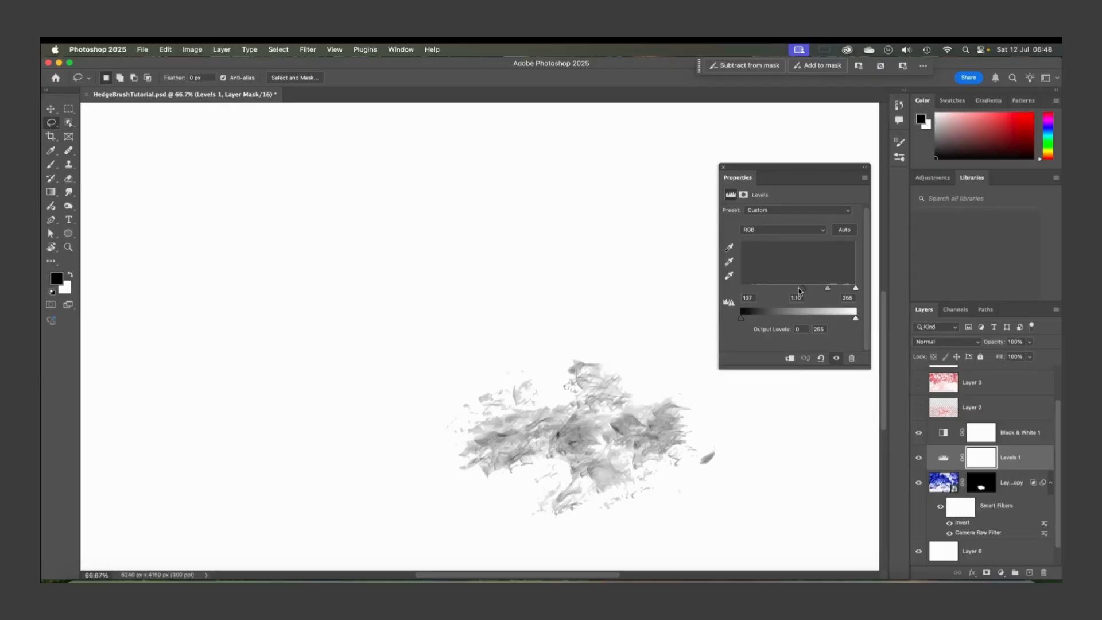
mouse_move(802, 289)
mouse_down()
mouse_move(742, 289)
mouse_move(830, 291)
mouse_move(814, 291)
mouse_up()
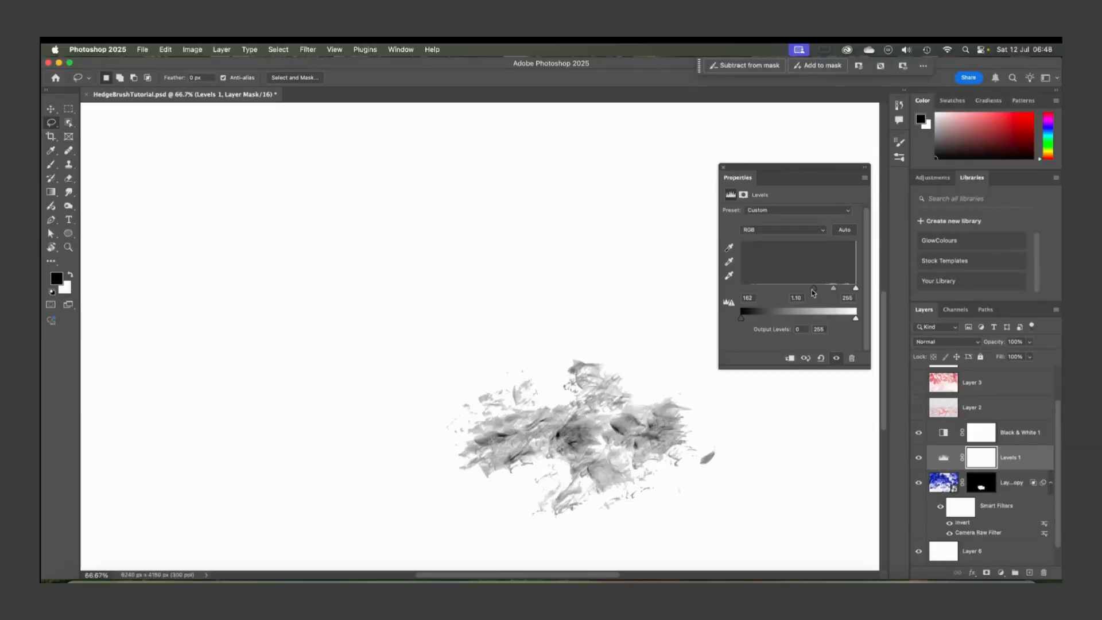
drag(811, 292, 807, 290)
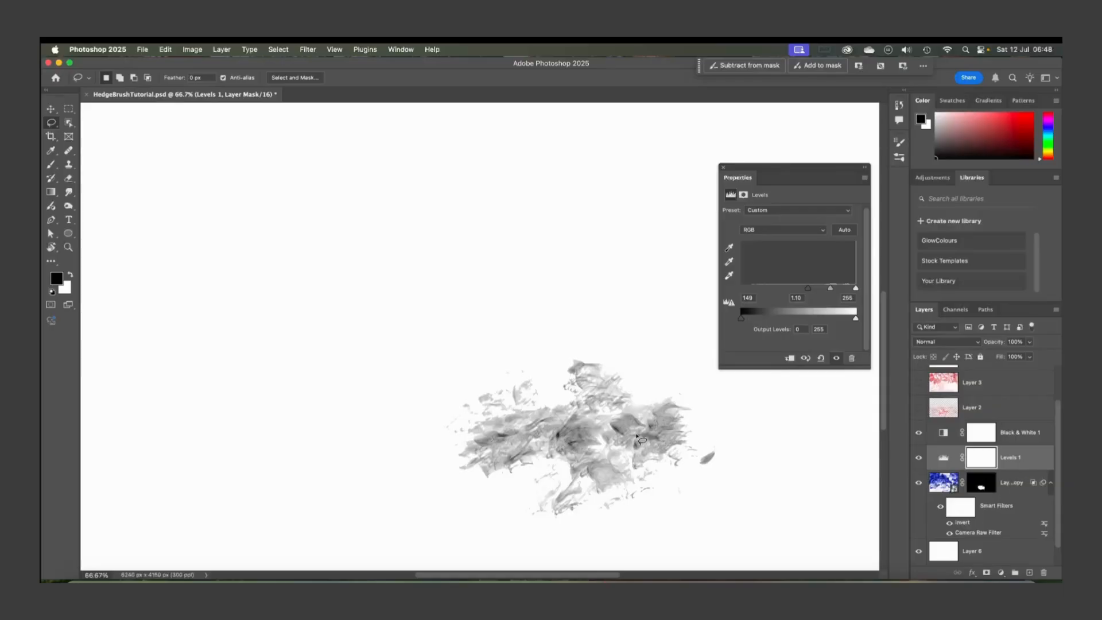
Select Black & White 1 and dock the Properties panel back
click(1017, 433)
drag(790, 176, 982, 177)
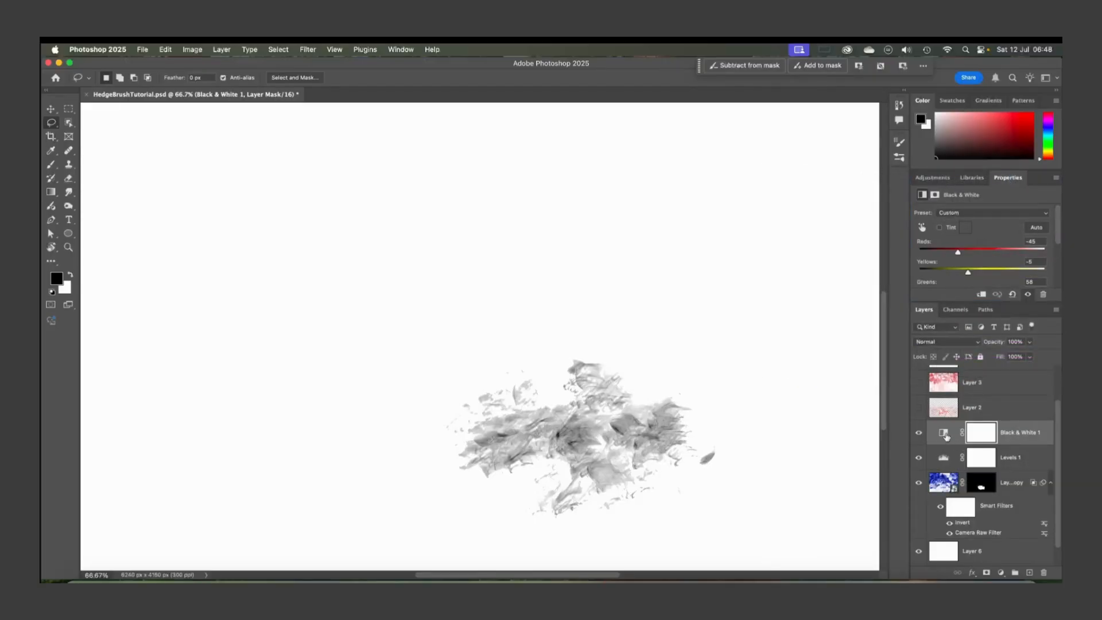
Draw a rectangular marquee selection around the hedge dab
click(69, 109)
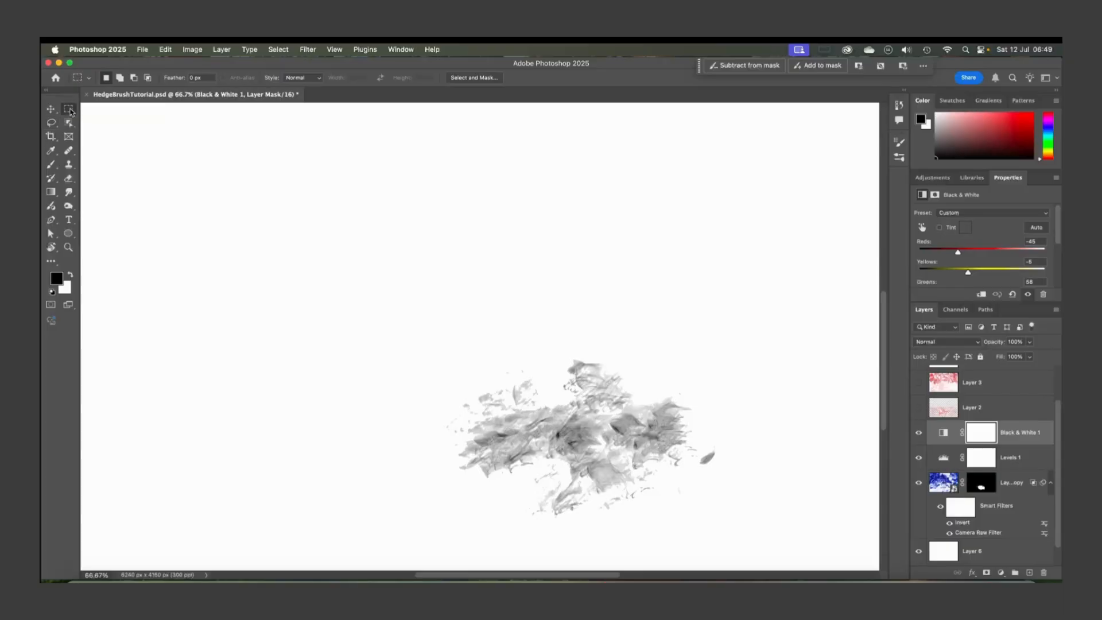
mouse_move(416, 342)
mouse_down()
mouse_move(544, 467)
mouse_move(737, 540)
mouse_up()
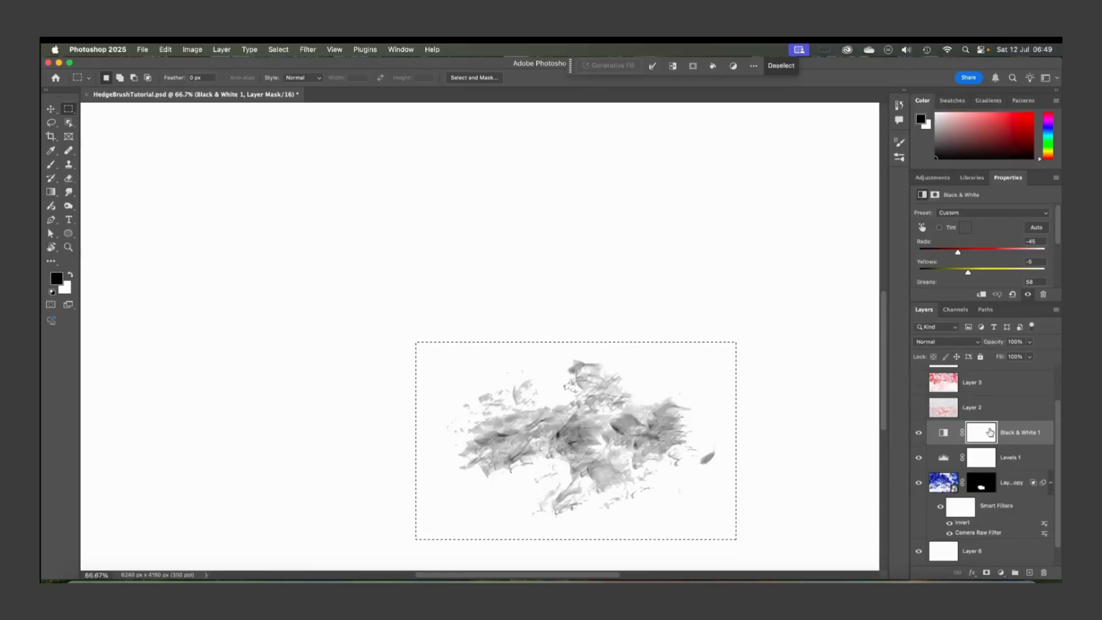
Select the hedge photo layer and define a brush preset named PracticeBrush from the marquee selection
click(942, 434)
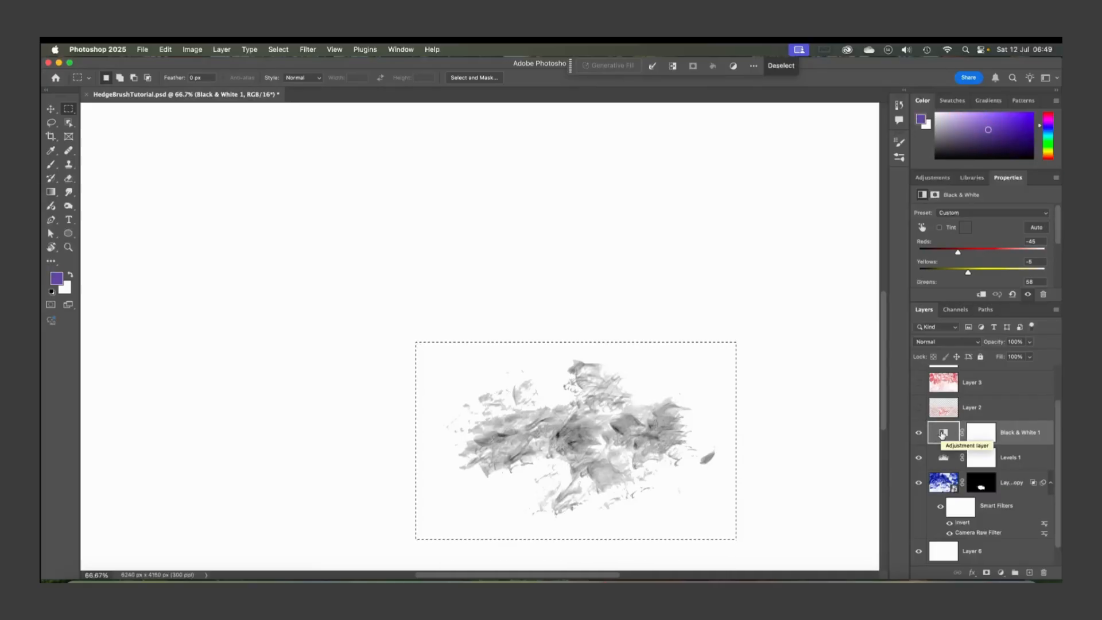
click(939, 490)
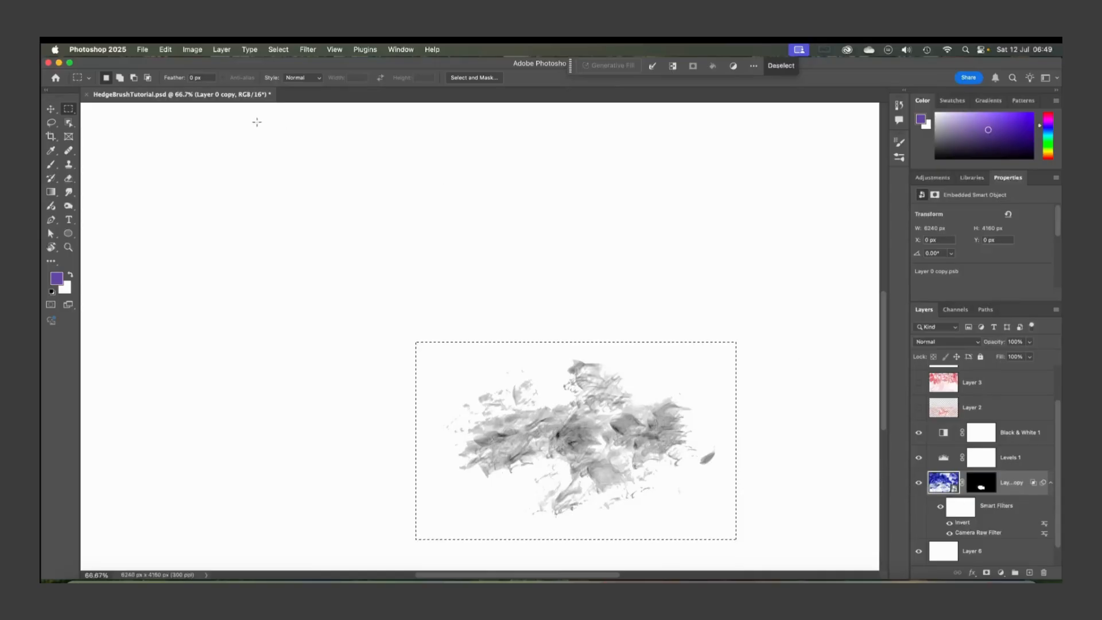
click(166, 50)
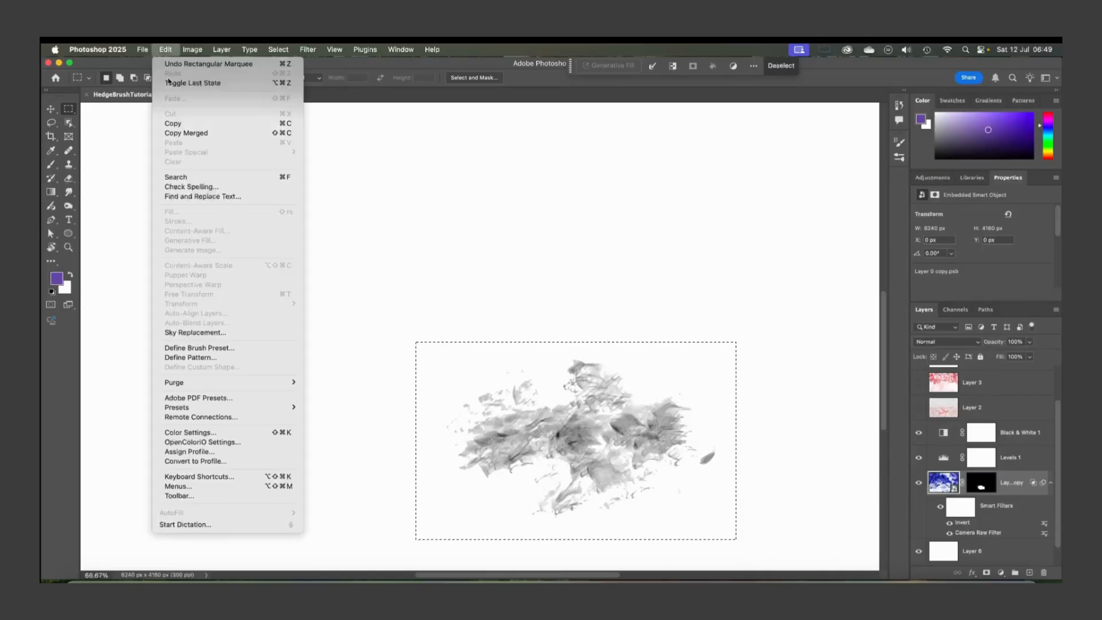
click(192, 352)
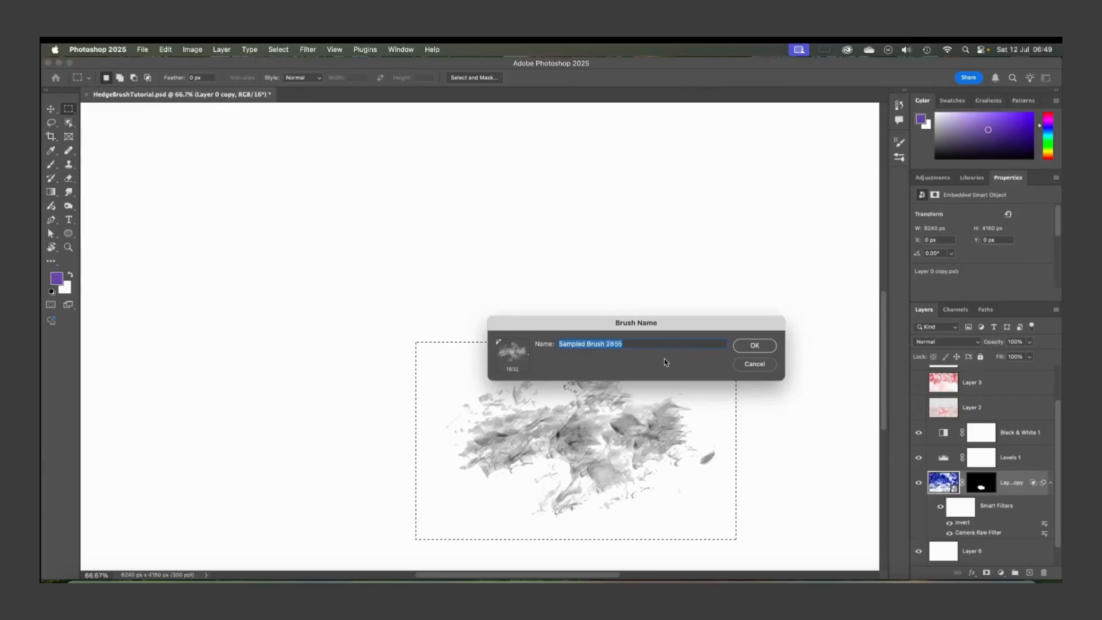
text(PracticeBrush)
key(Return)
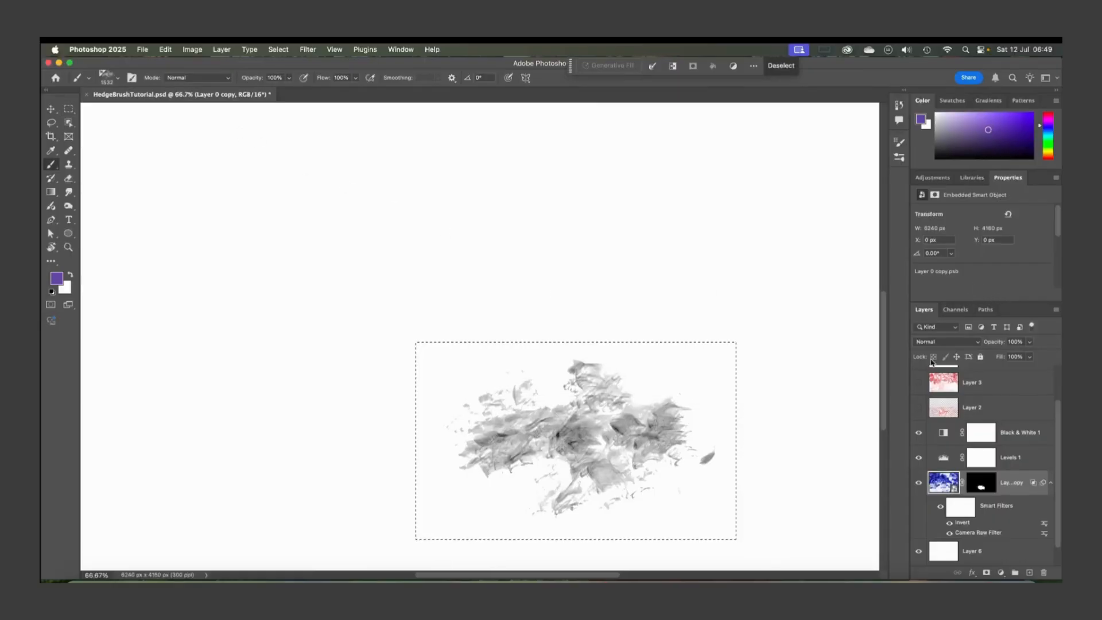
Add a new layer above Black & White 1 and fill it
scroll(992, 421, up, 2)
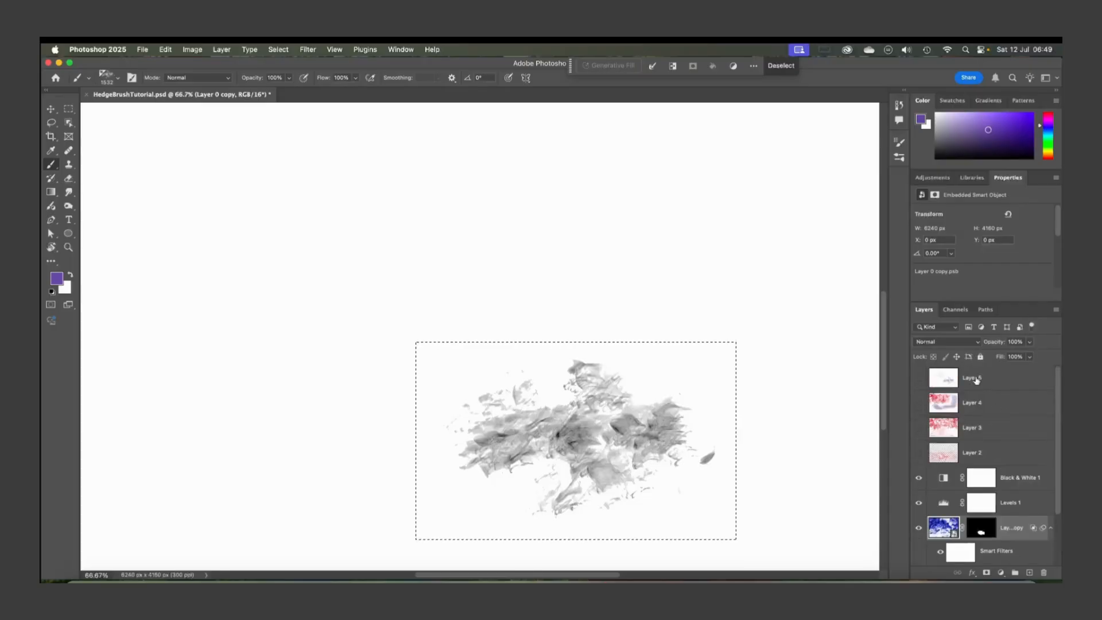
click(946, 480)
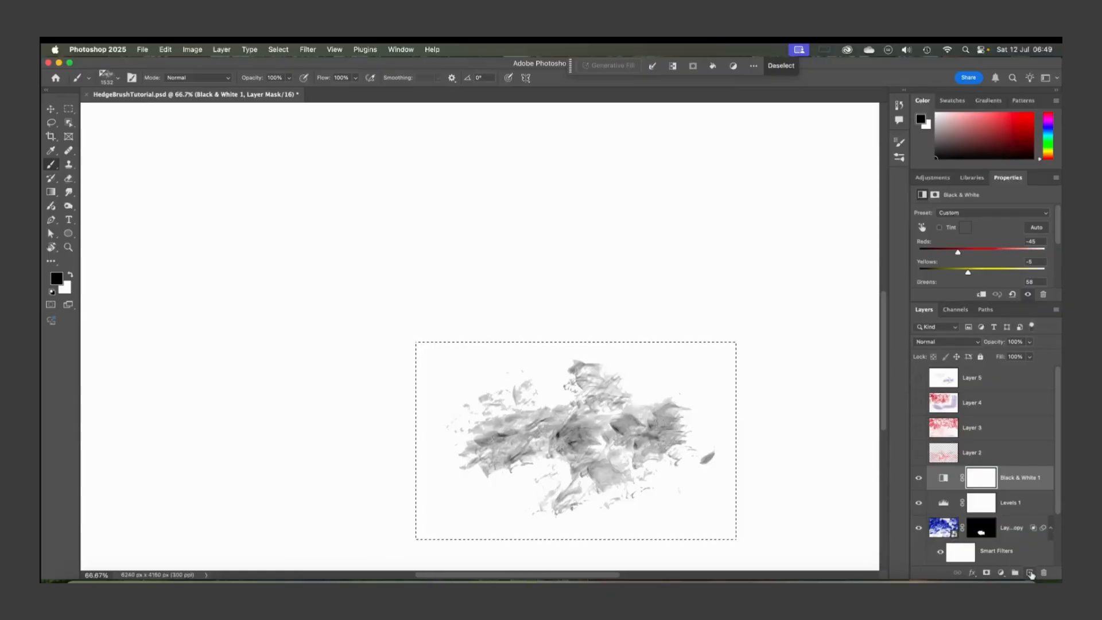
click(1029, 572)
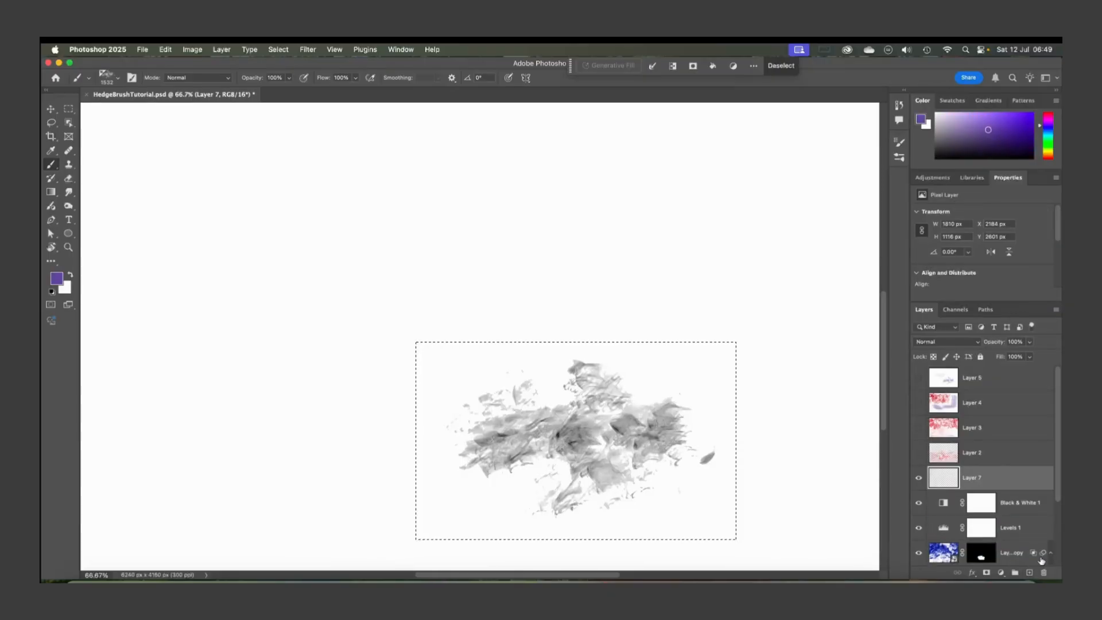
key(shift+BackSpace)
click(737, 148)
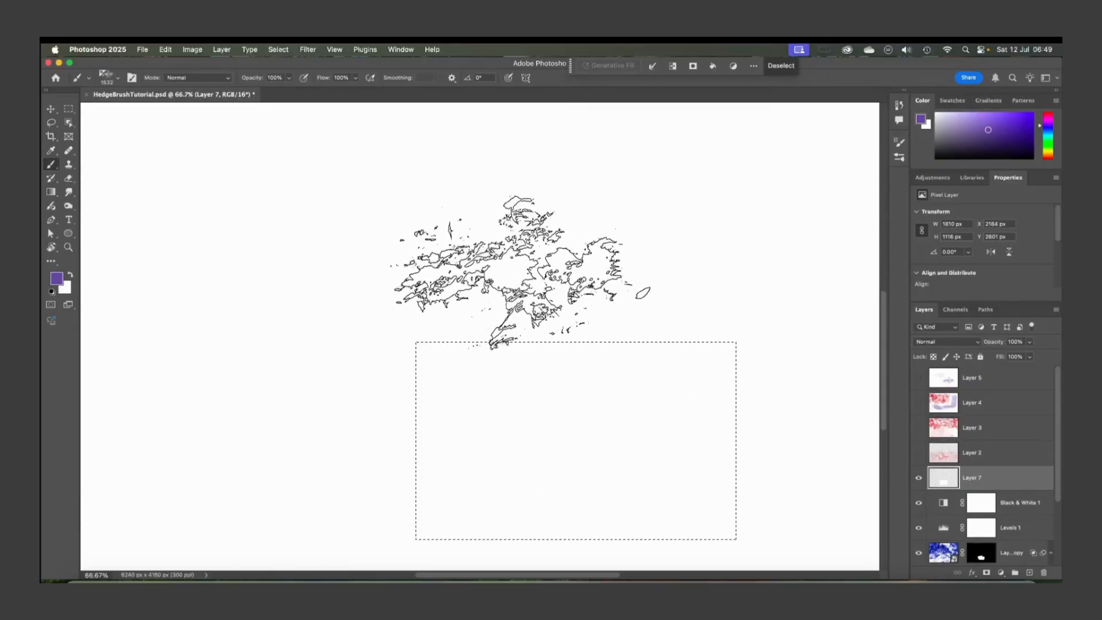
Deselect the marquee and reselect the new Layer 7
scroll(660, 373, down, 2)
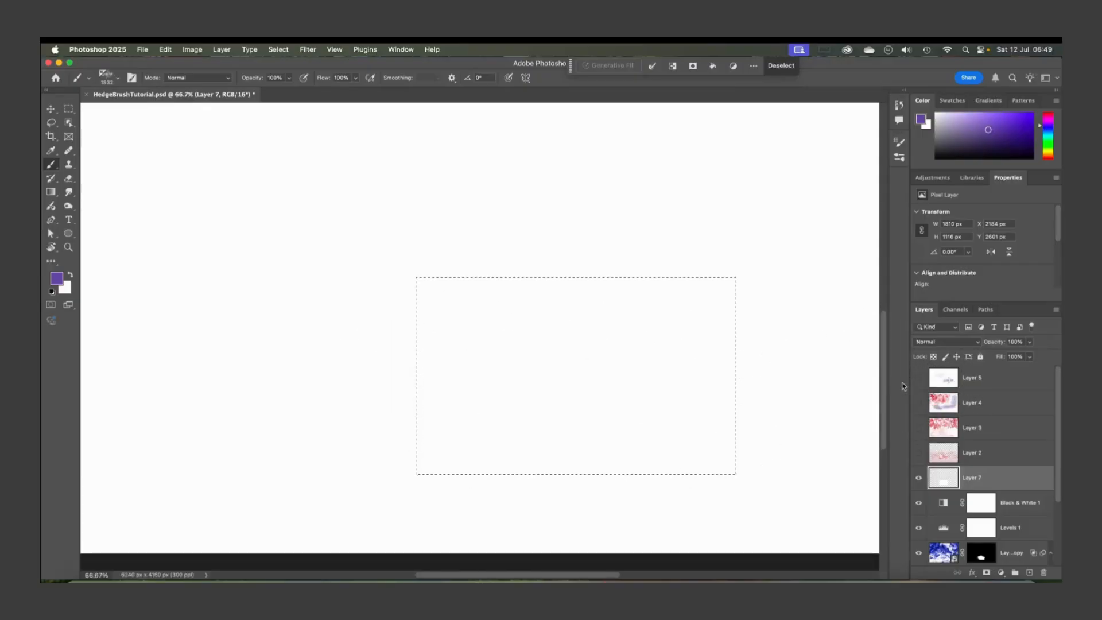
click(940, 381)
click(937, 408)
click(942, 434)
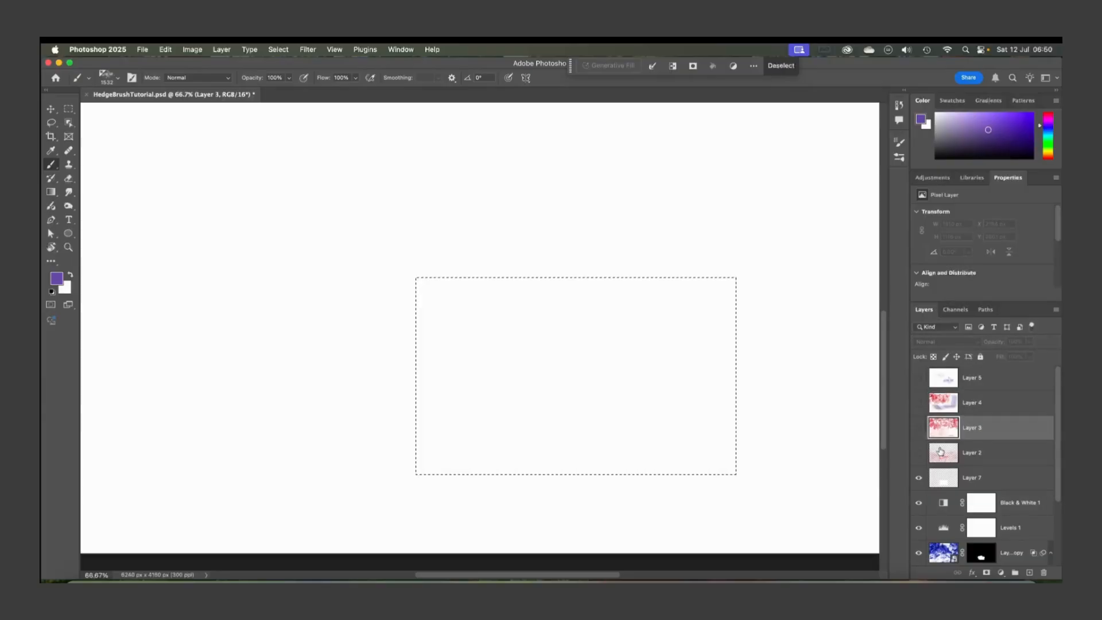
click(940, 452)
click(943, 477)
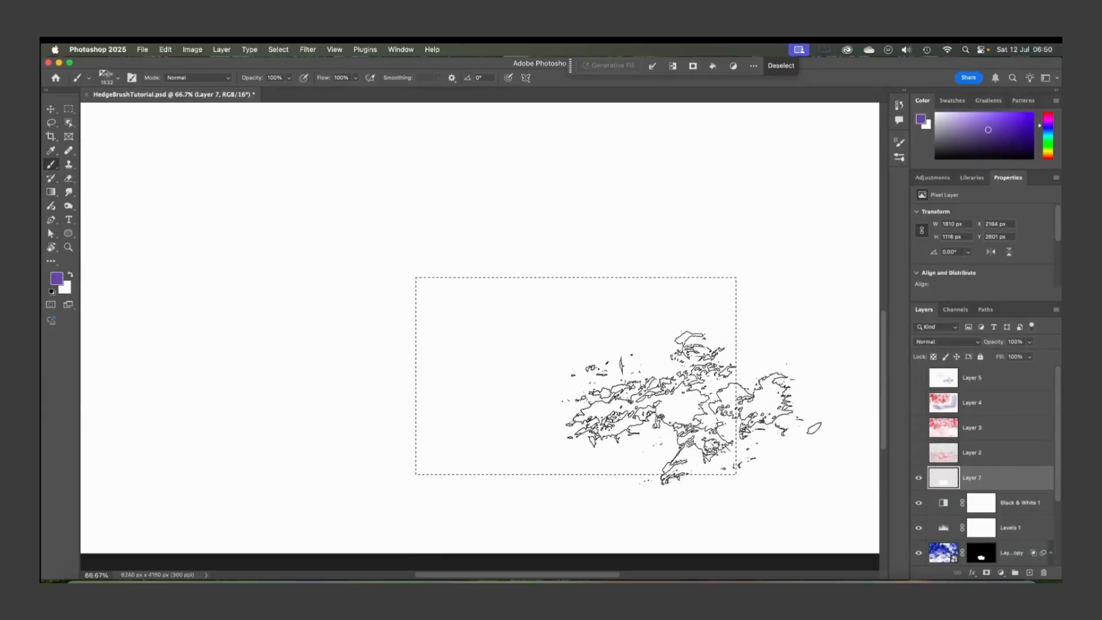
key(super+d)
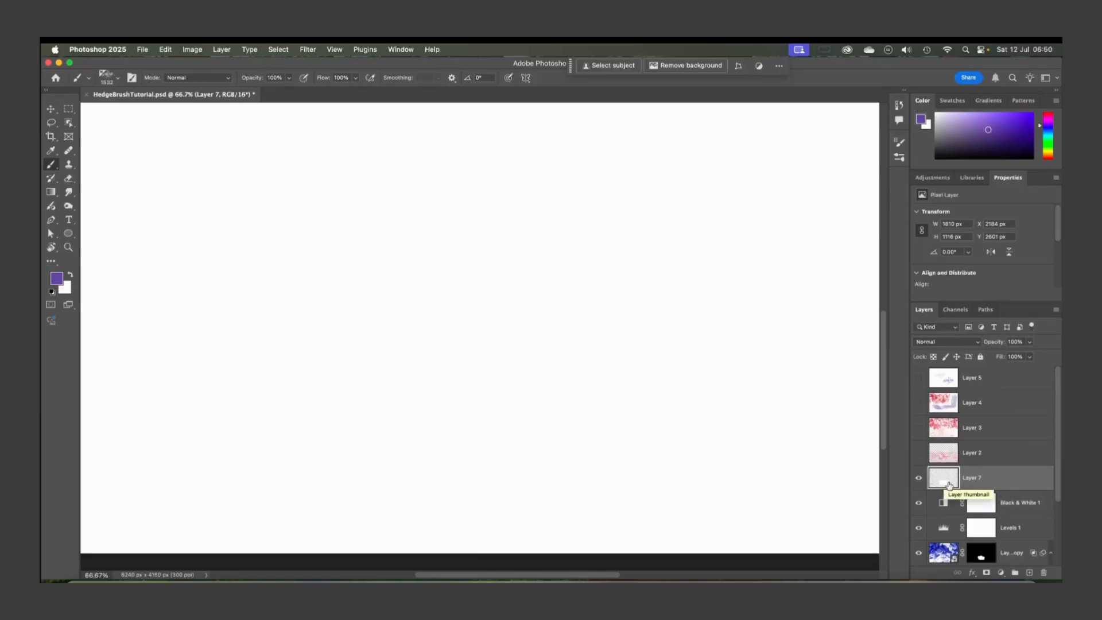
super+click(943, 479)
Try deleting Layer 7 and undo the deletion
key(super+minus)
key(super+minus)
key(super+minus)
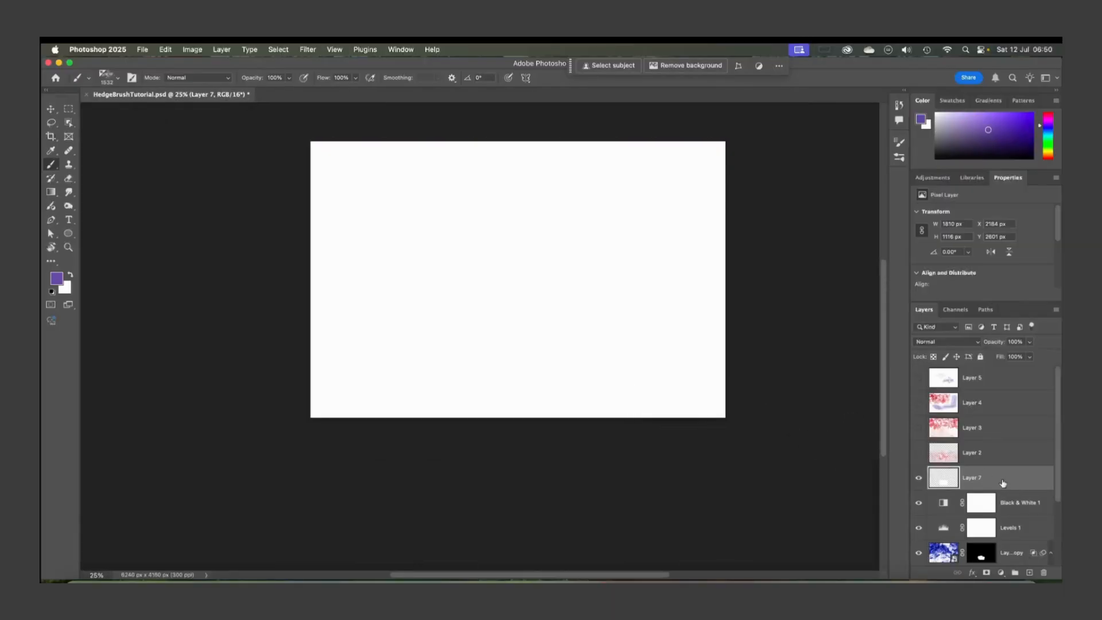
key(Delete)
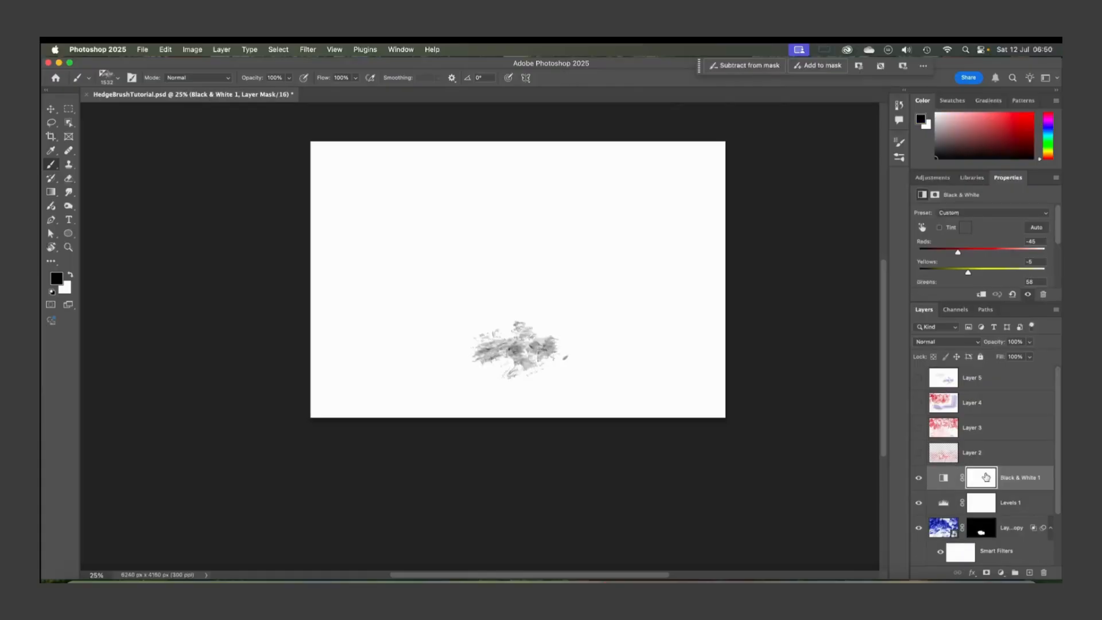
key(super+z)
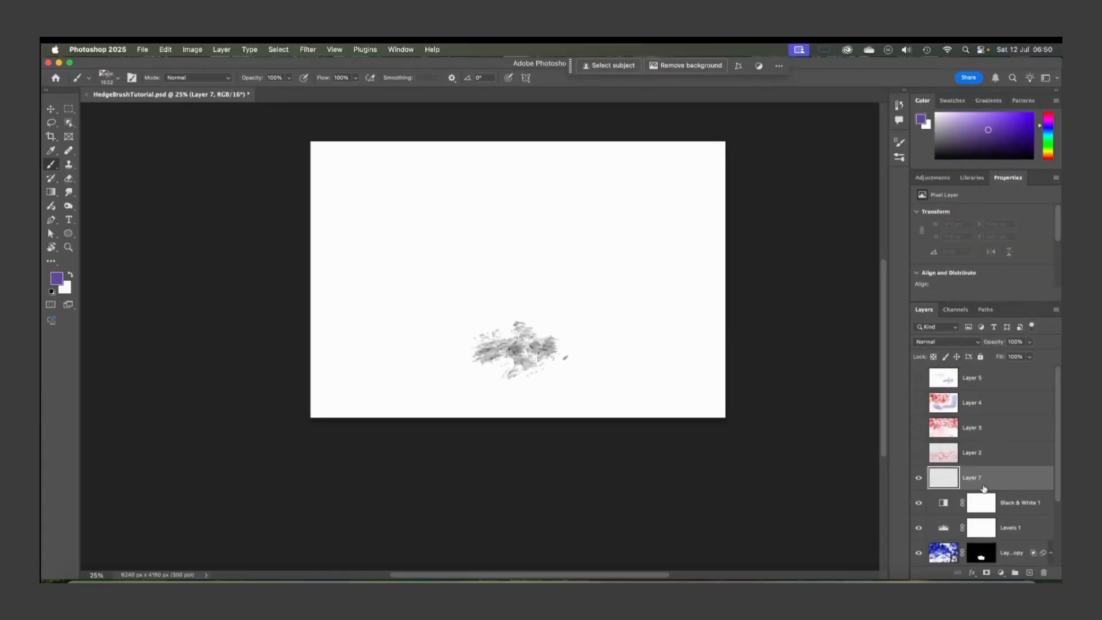
Fill Layer 7 with white
key(shift+BackSpace)
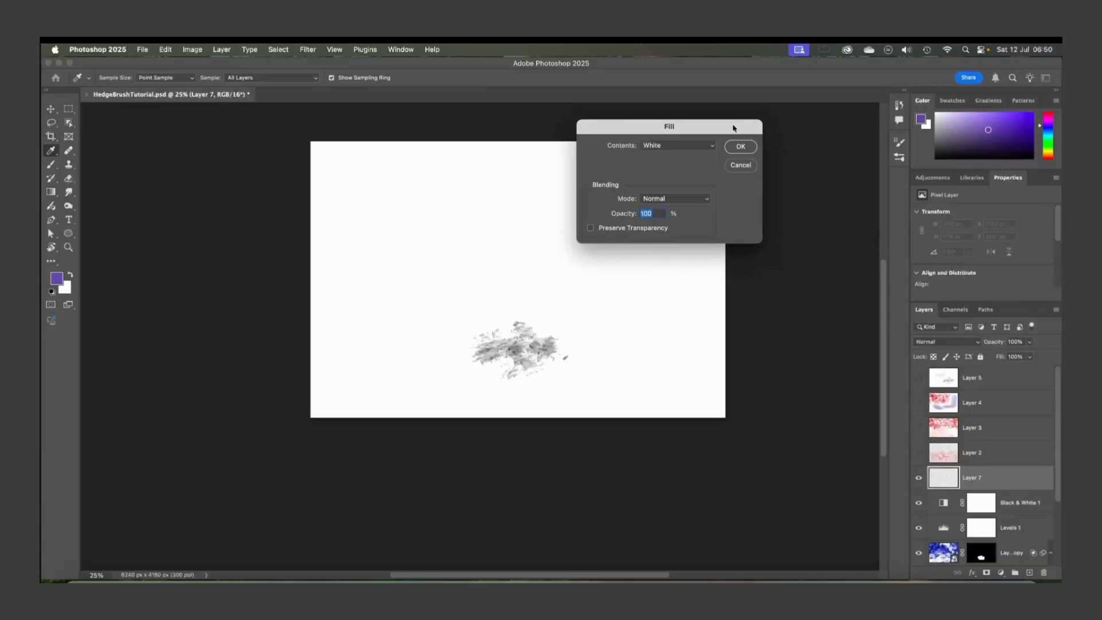
click(740, 147)
Switch to the Brush tool and stamp two purple hedge dabs on the canvas
key(b)
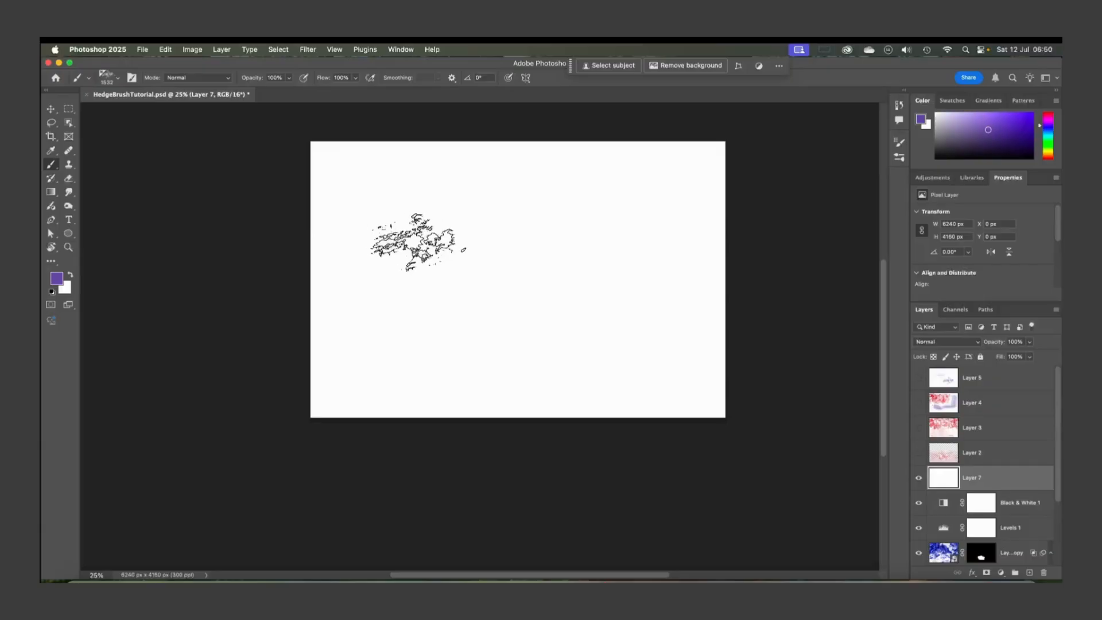
scroll(412, 244, right, 3)
click(418, 242)
click(343, 333)
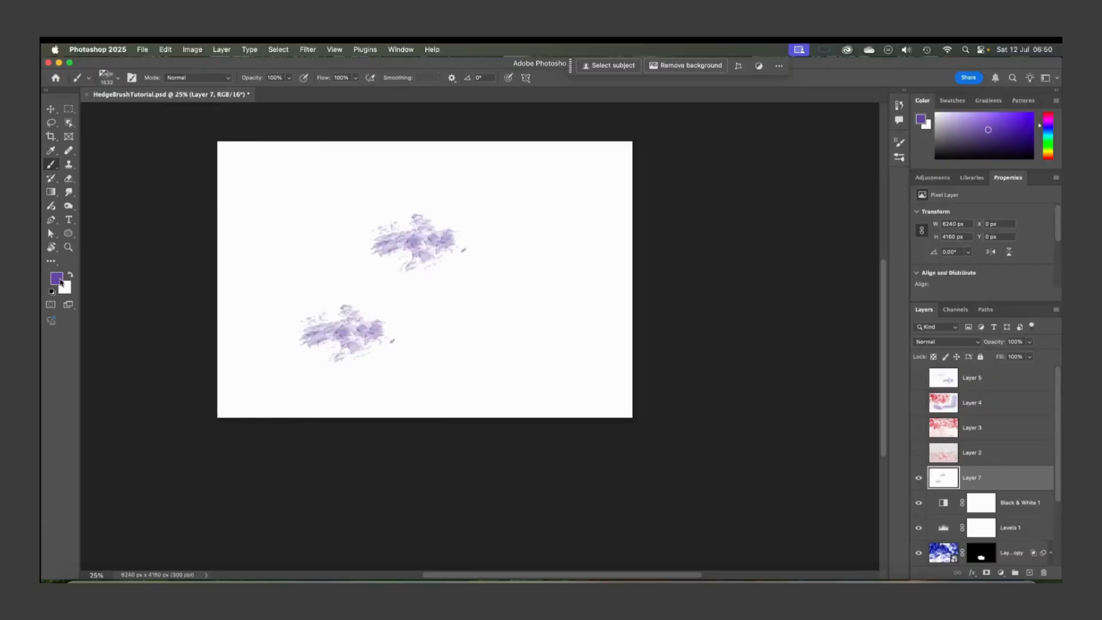
Set the foreground colour to the brown #9f7e49
click(56, 278)
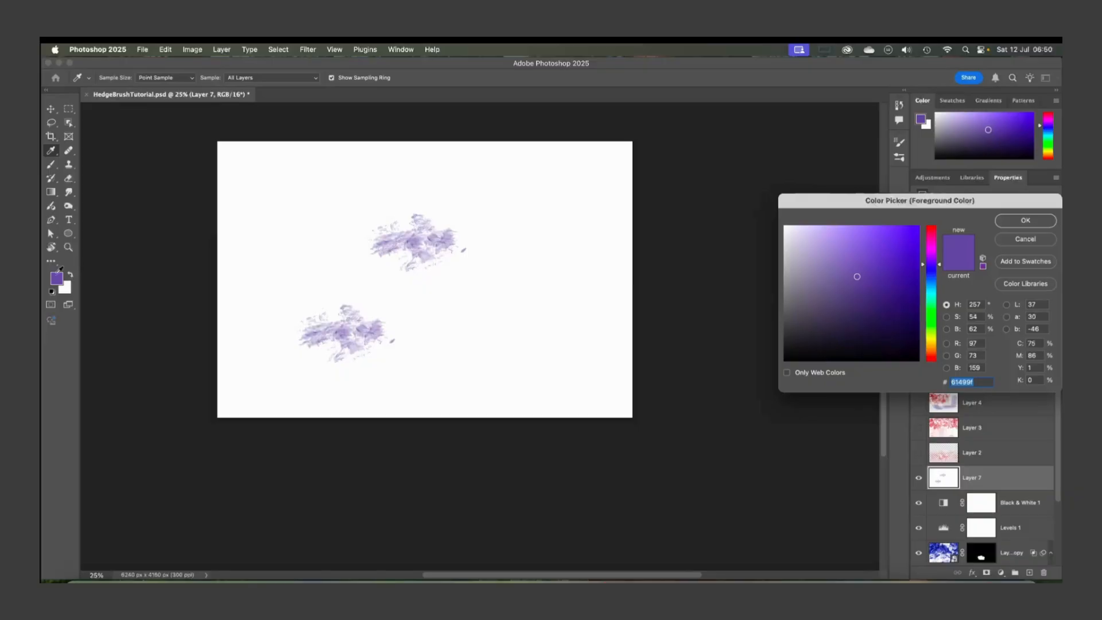
click(931, 348)
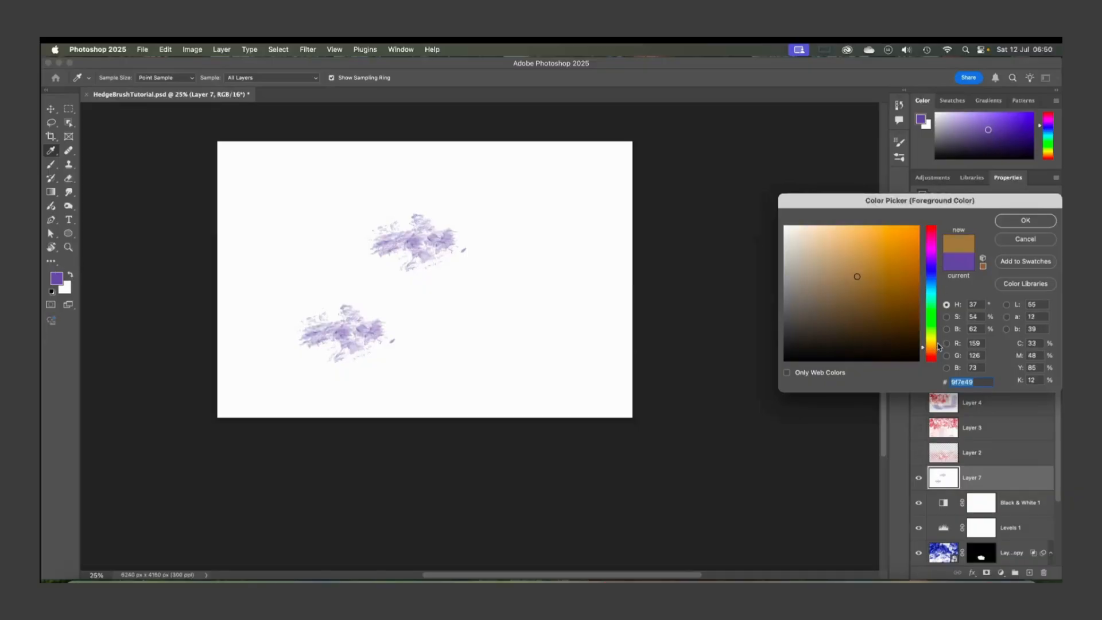
click(1032, 219)
Stamp four brown hedge dabs around the canvas
click(562, 290)
click(556, 198)
click(453, 359)
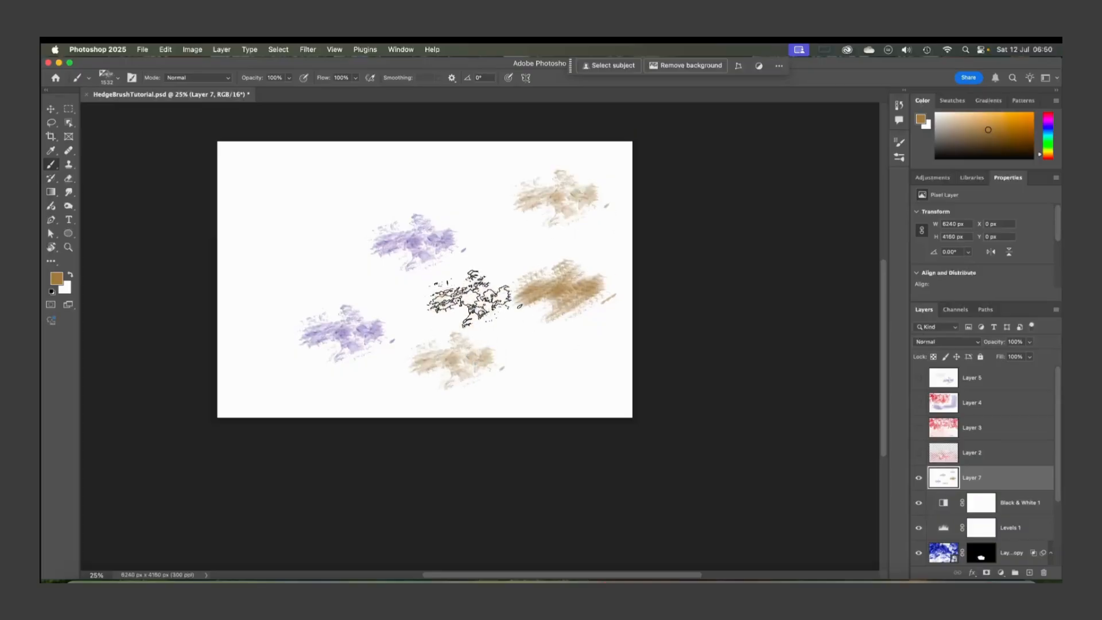
click(313, 201)
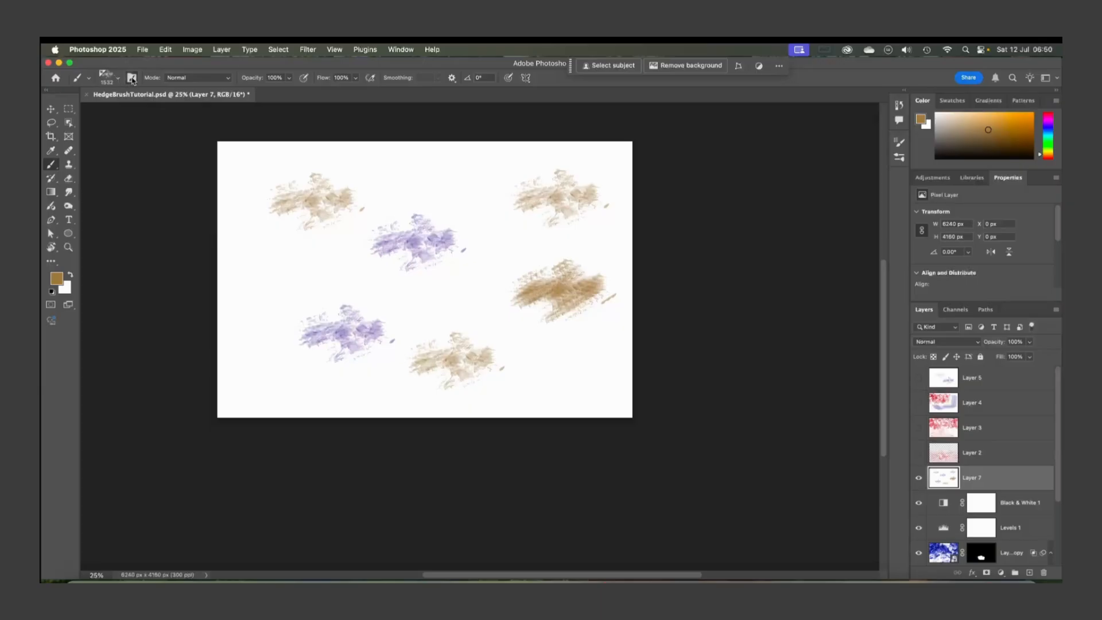
Stamp two more brown hedge dabs near the top and left of the canvas
click(134, 78)
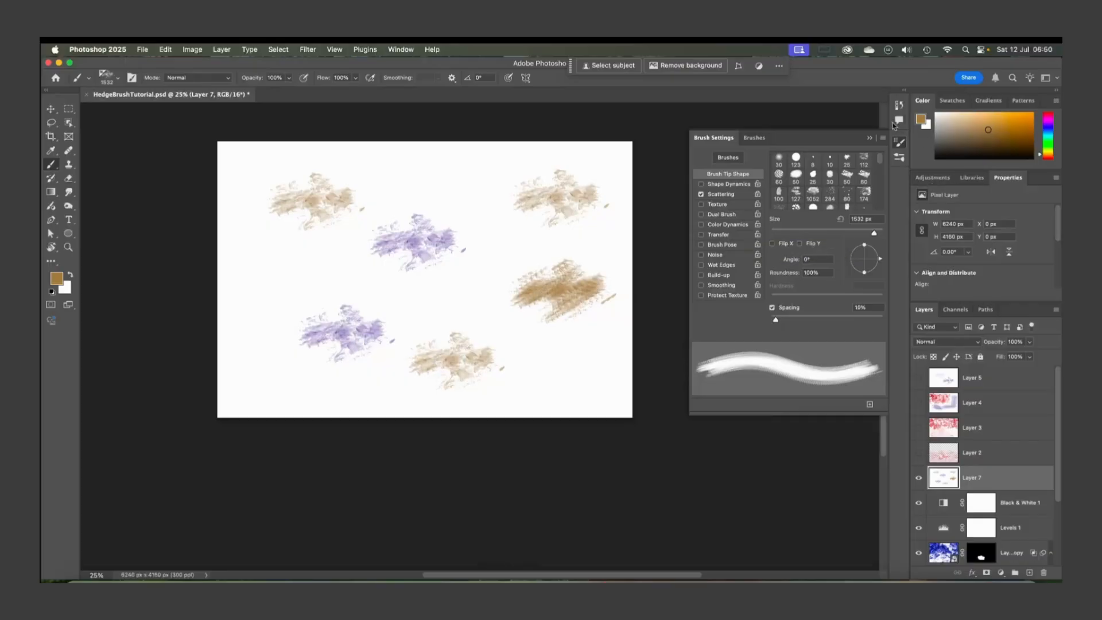
click(870, 143)
click(417, 184)
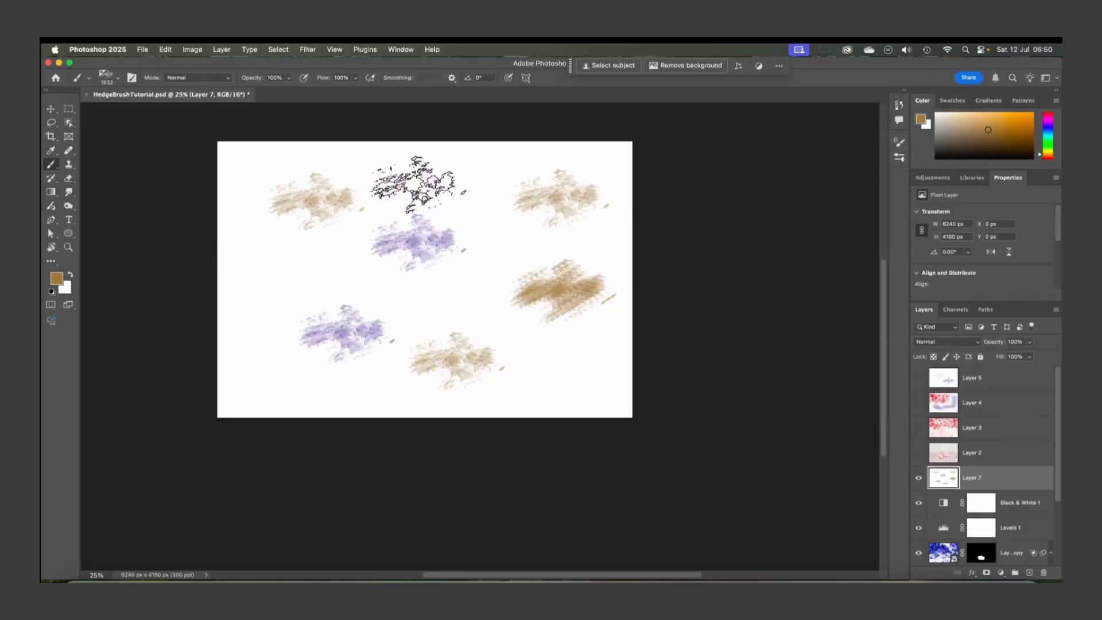
click(294, 271)
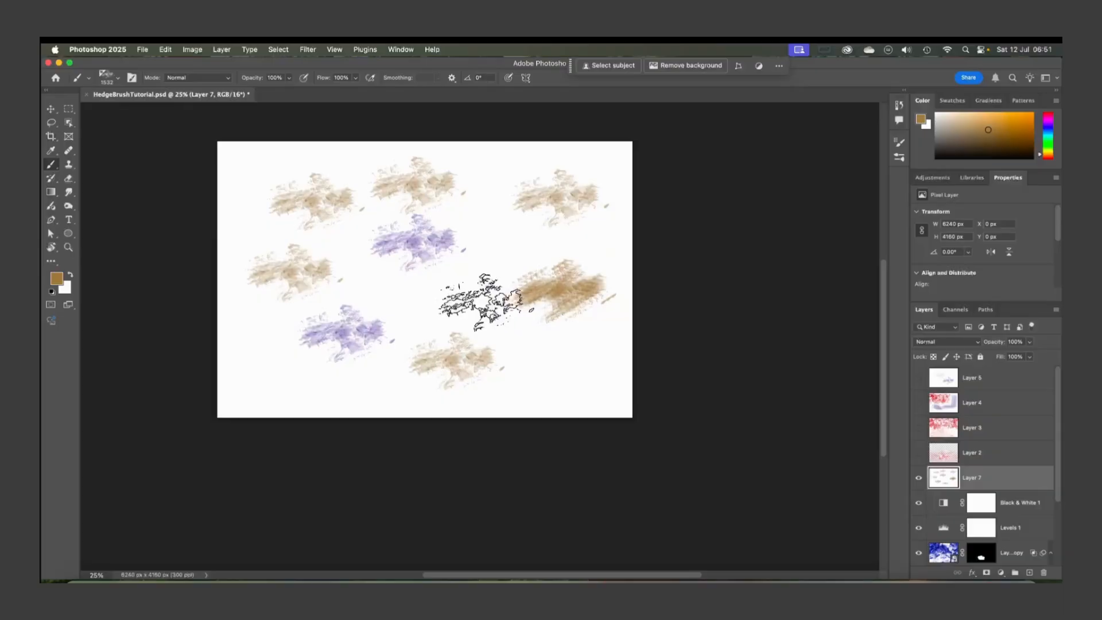
Set the brush opacity to 40% and stamp two lighter hedge dabs
scroll(480, 303, up, 3)
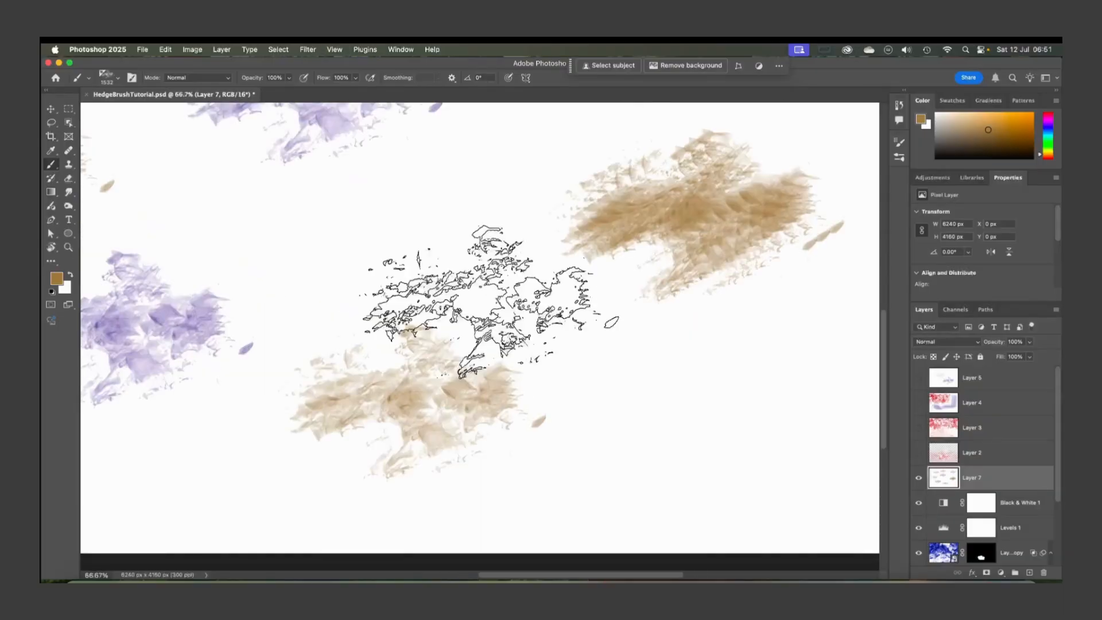
click(289, 78)
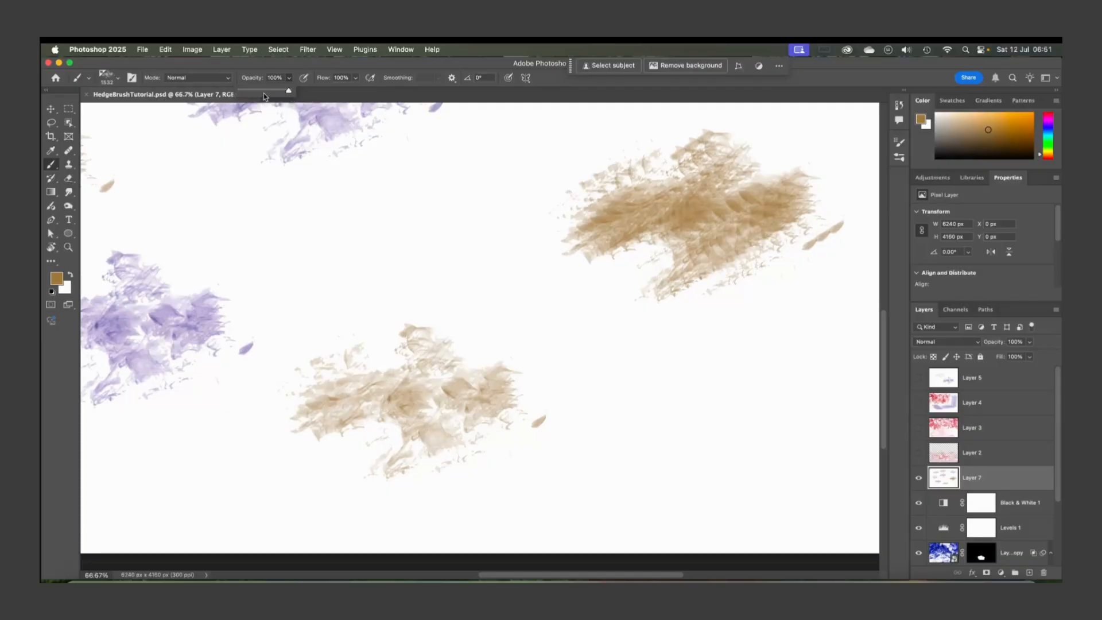
drag(263, 96, 258, 95)
click(324, 225)
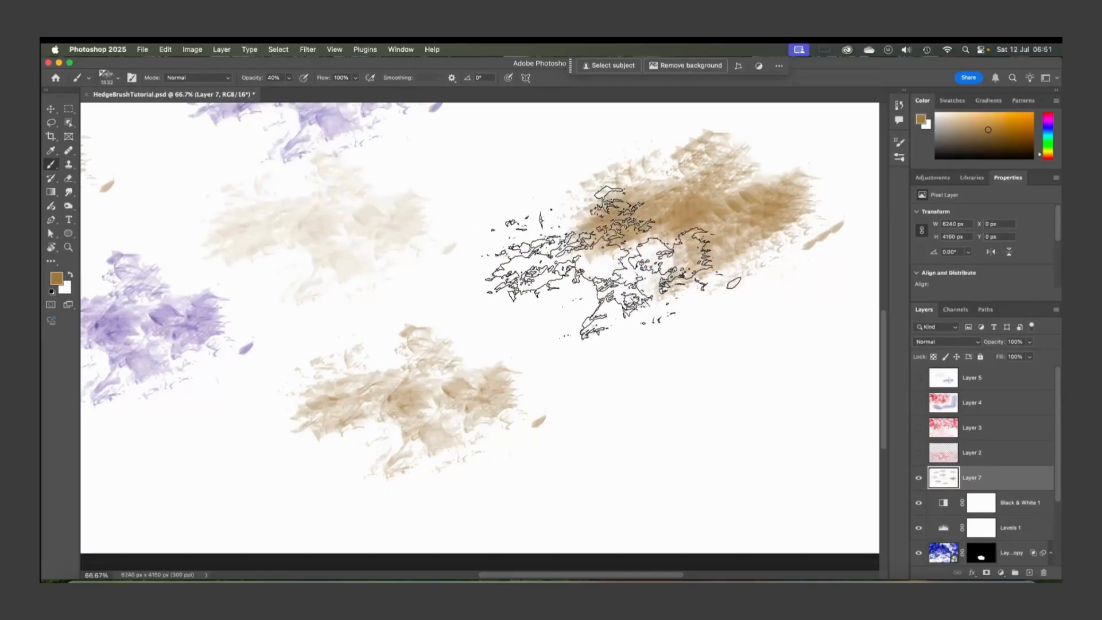
click(660, 392)
Set the brush mode to Multiply and paint overlapping hedge dabs across the canvas
click(201, 80)
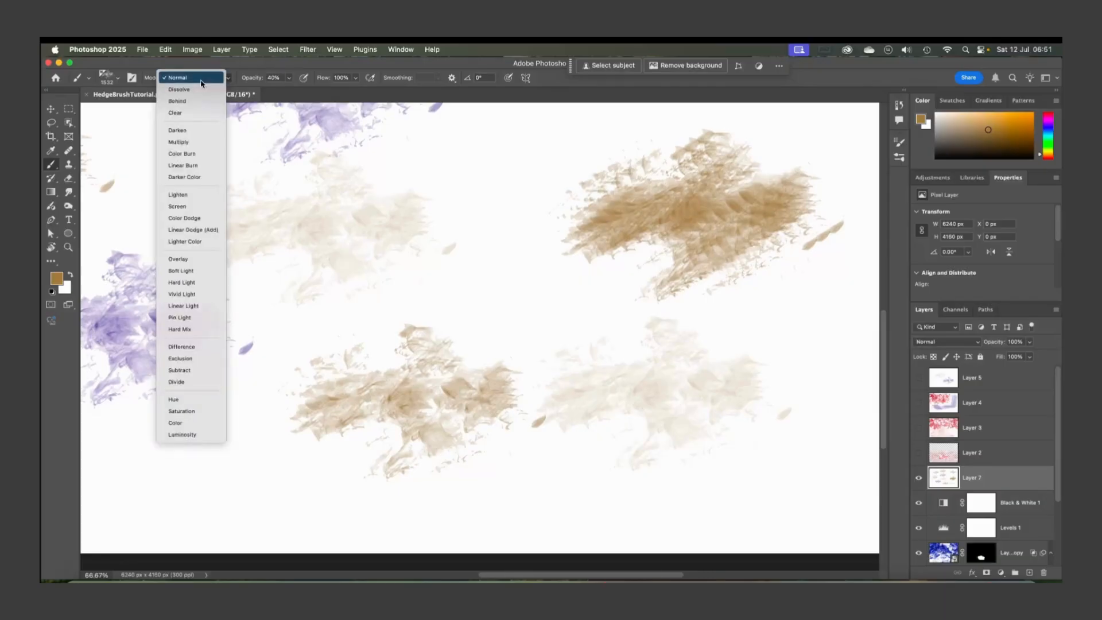
click(191, 90)
click(511, 255)
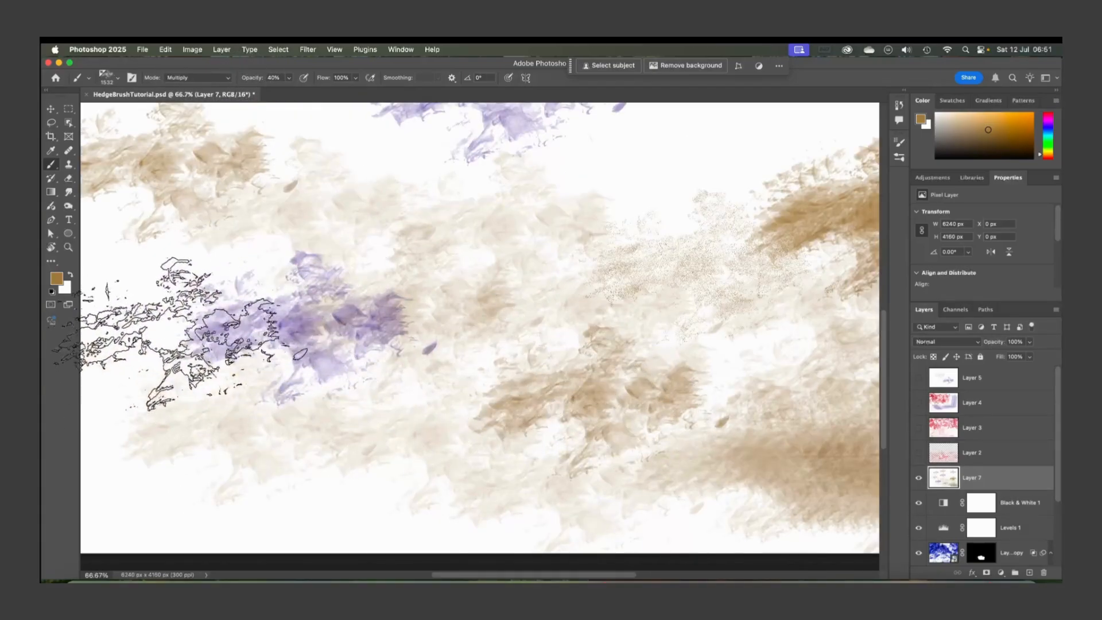
scroll(413, 436, left, 5)
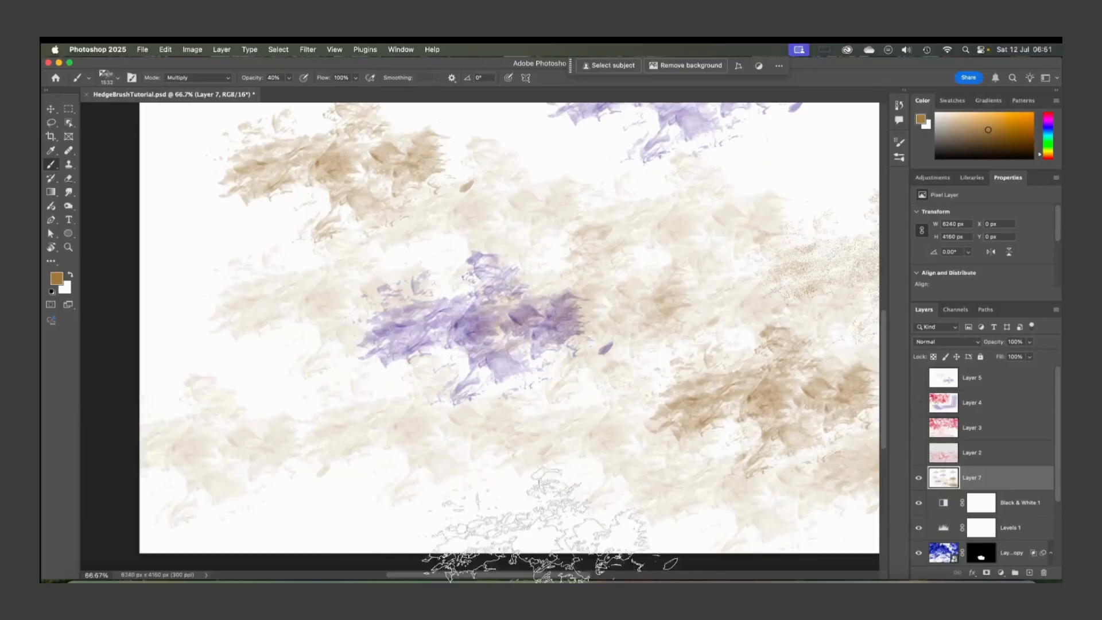
drag(228, 387, 259, 276)
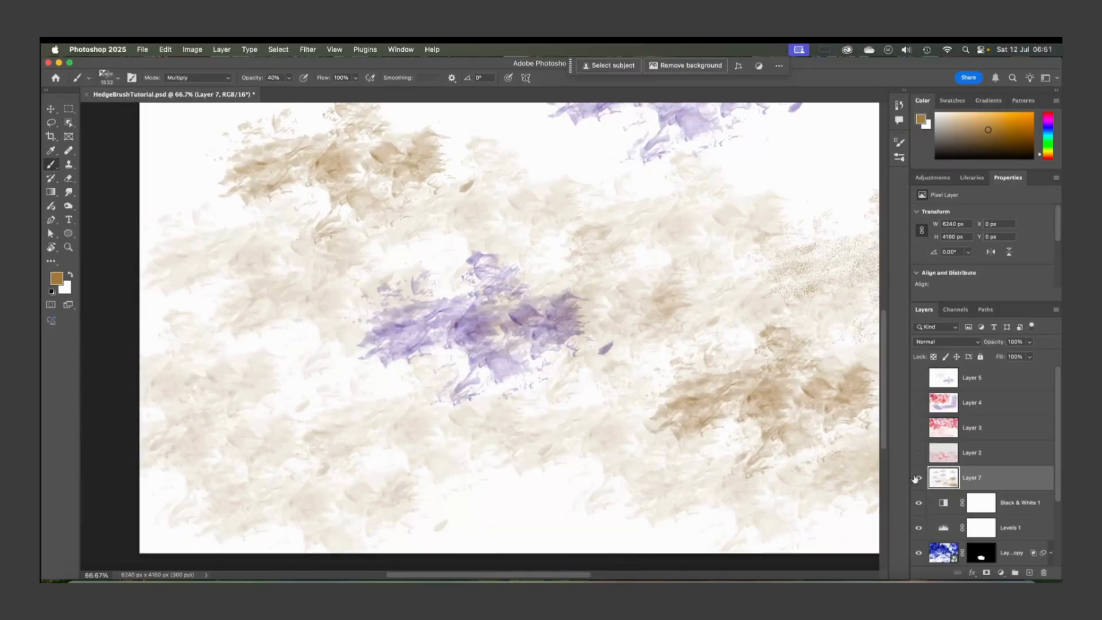